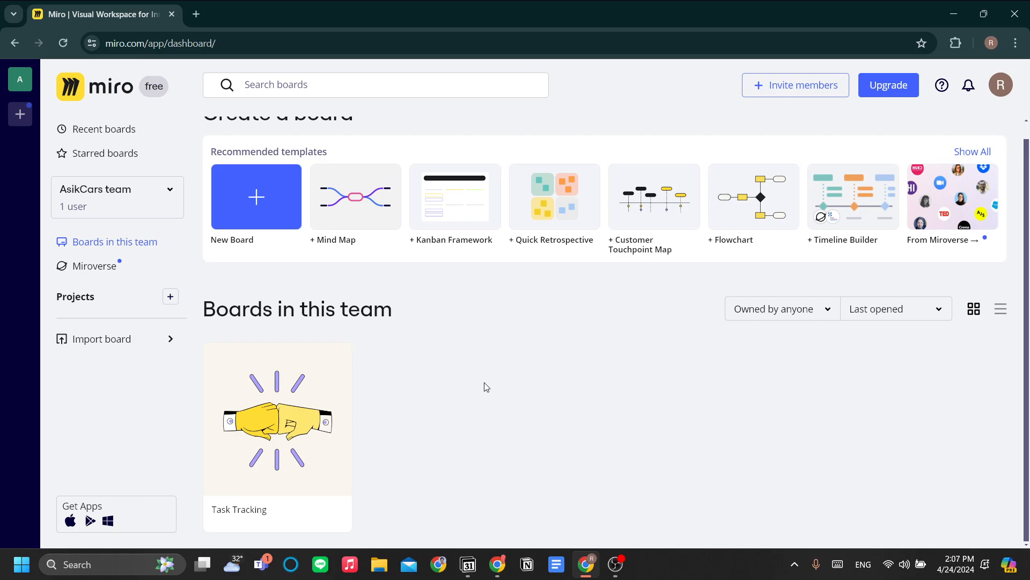
Step: Examine the ownership filter and the sort order options for the team's boards on the dashboard
scroll(486, 372, up, 1)
scroll(478, 375, down, 1)
scroll(478, 365, up, 1)
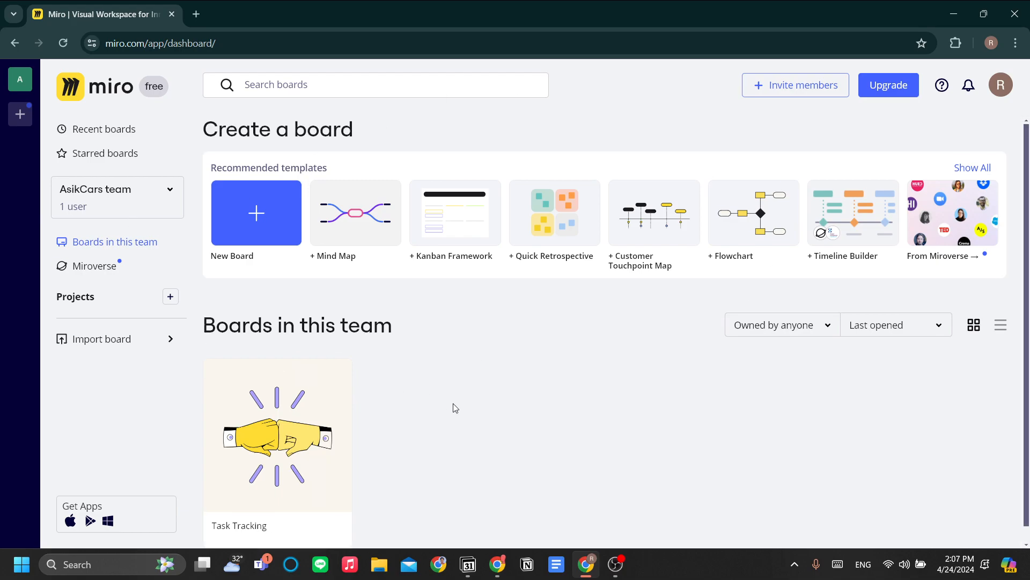
scroll(465, 400, down, 1)
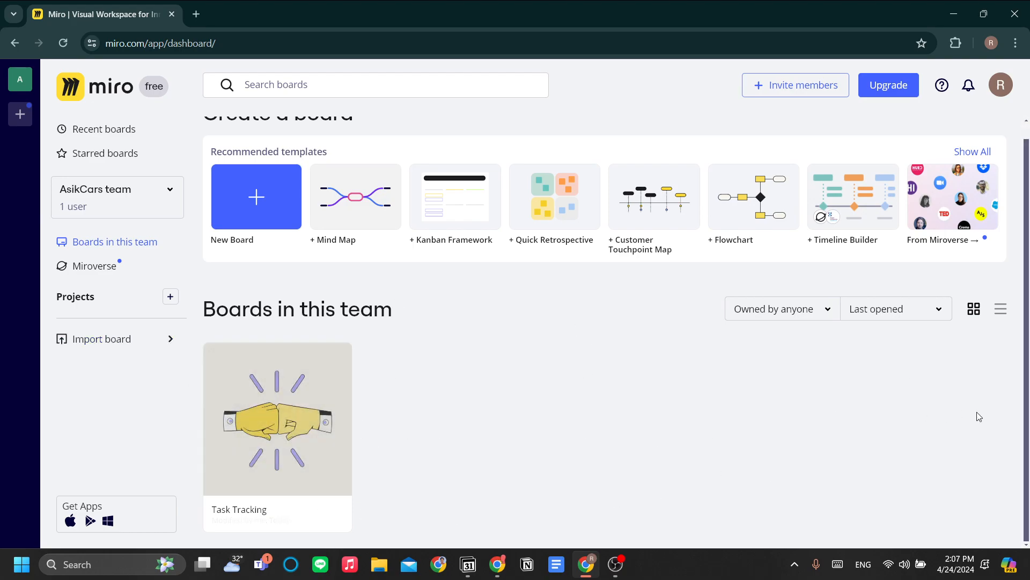
click(814, 315)
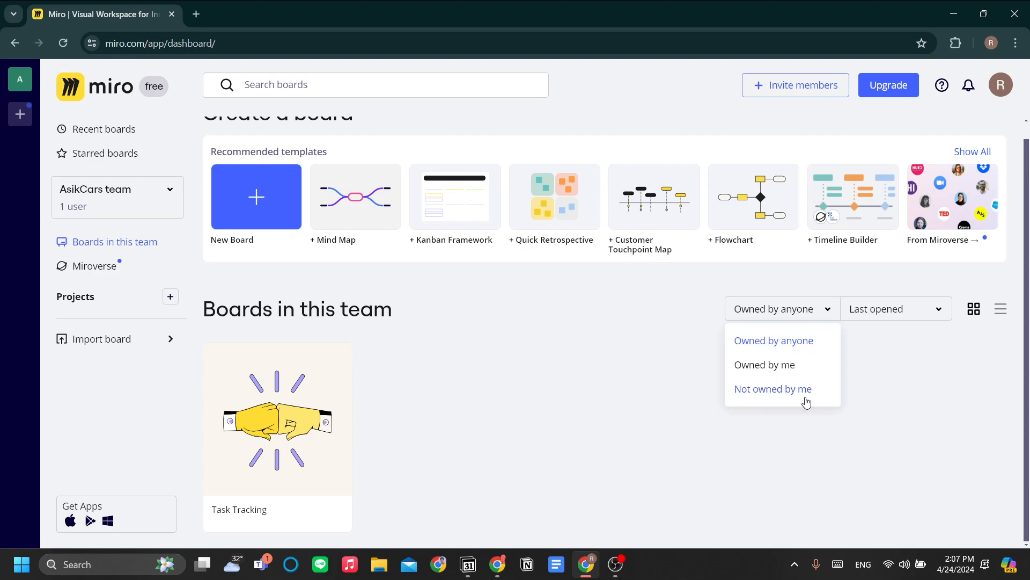
click(812, 321)
click(813, 319)
click(886, 316)
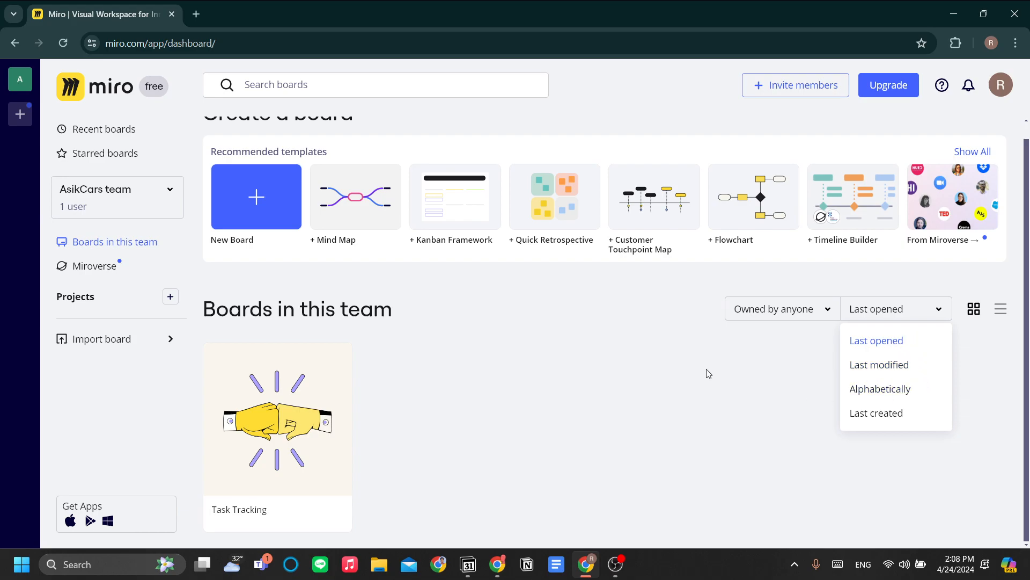
click(522, 353)
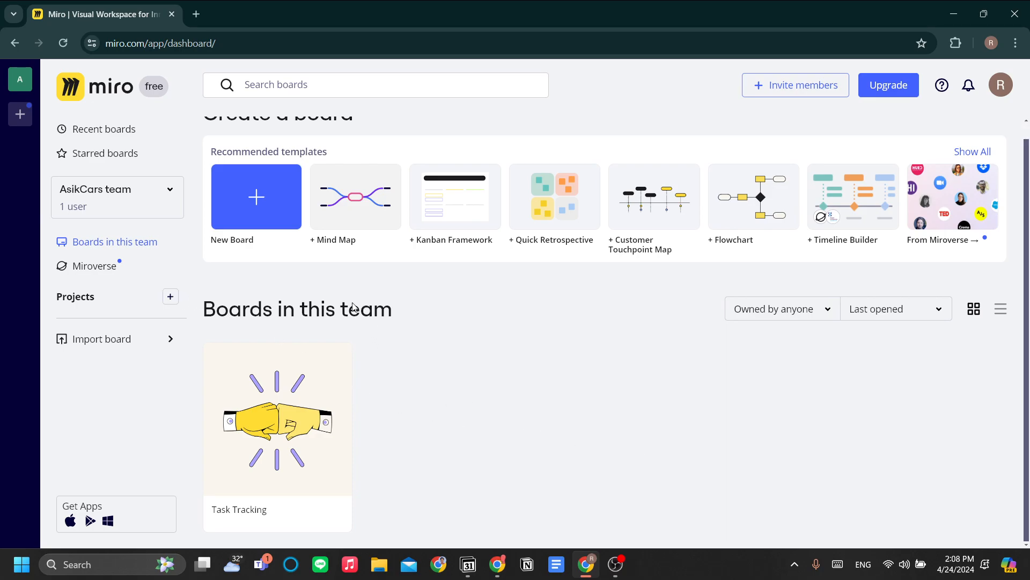
Step: Try to add a new project for grouping the team's boards
click(170, 297)
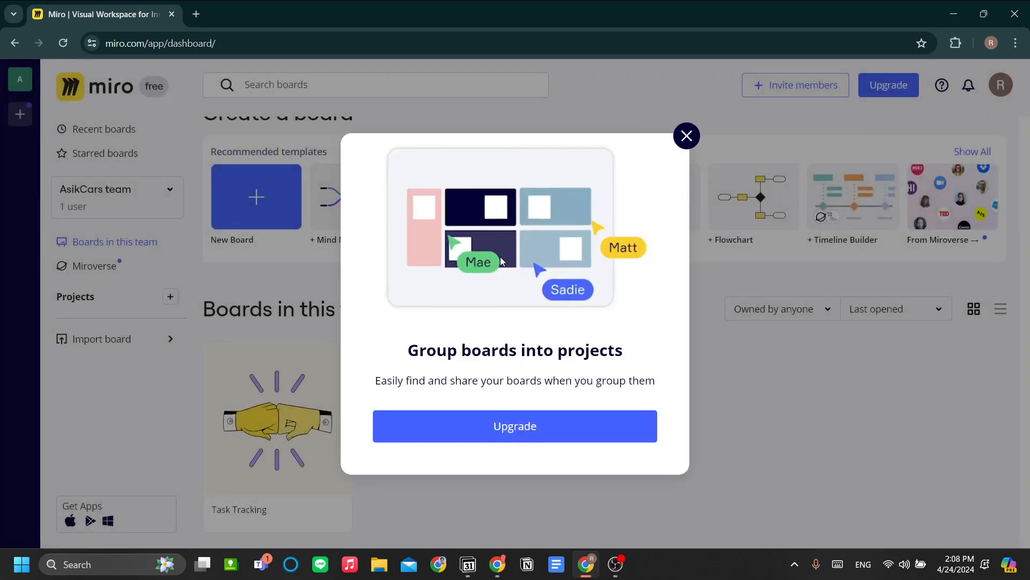
click(687, 137)
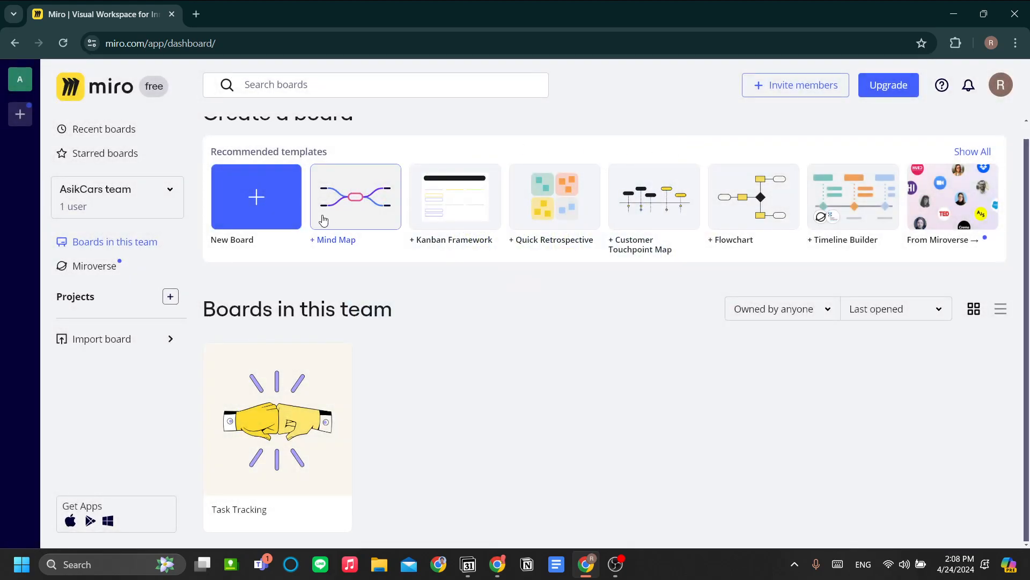
click(171, 297)
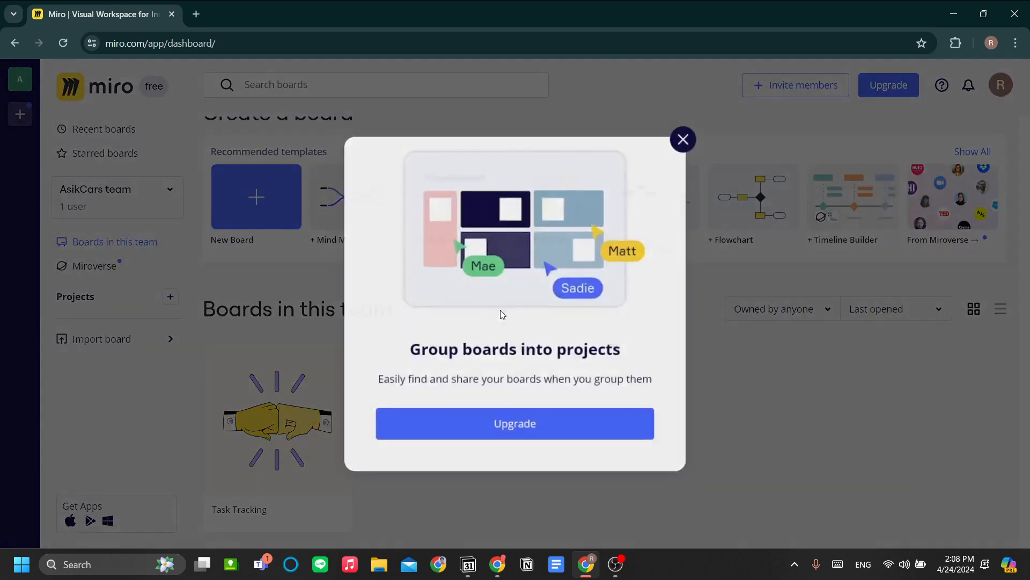
click(684, 140)
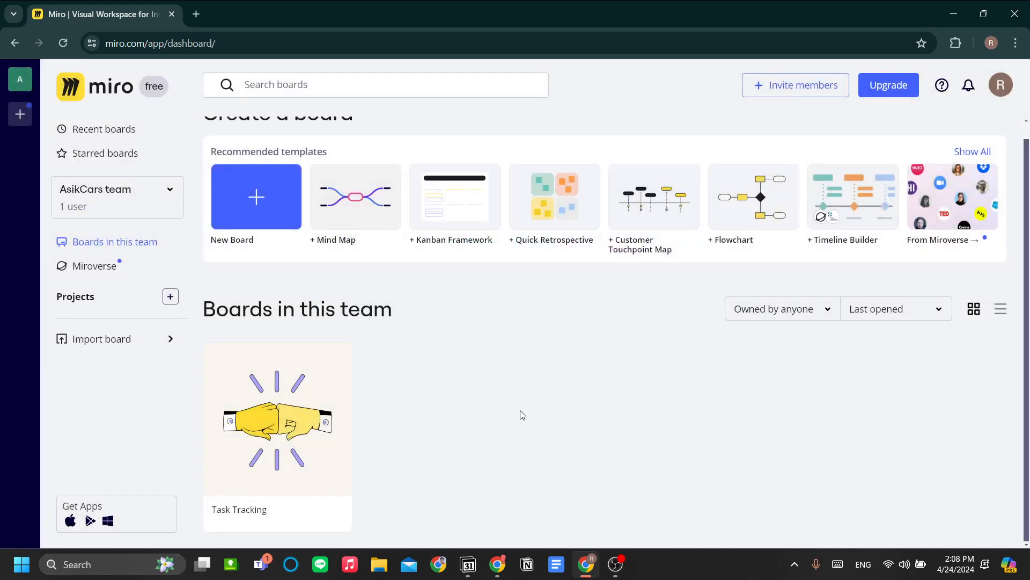
Step: Create a new board in the AsikCars team
scroll(519, 410, up, 1)
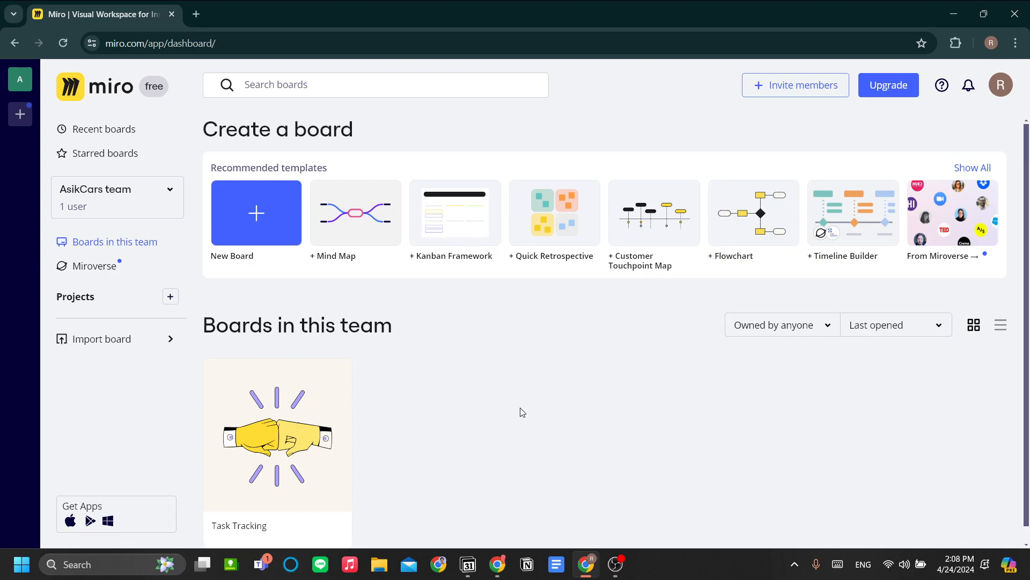
click(272, 234)
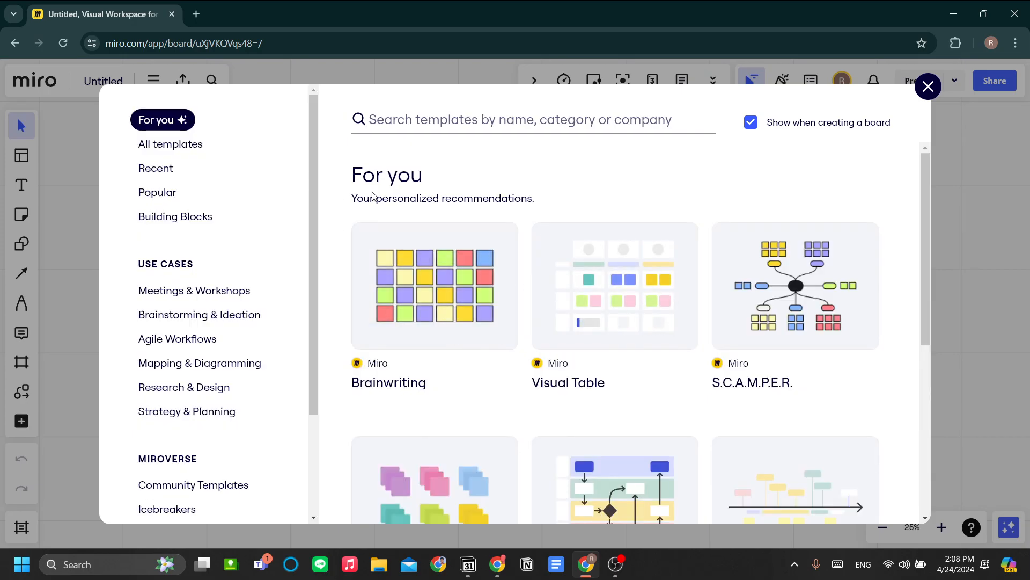
Step: Examine the template categories, from general collections to use cases, Miroverse and custom templates, and the personalized recommendations
scroll(259, 220, down, 1)
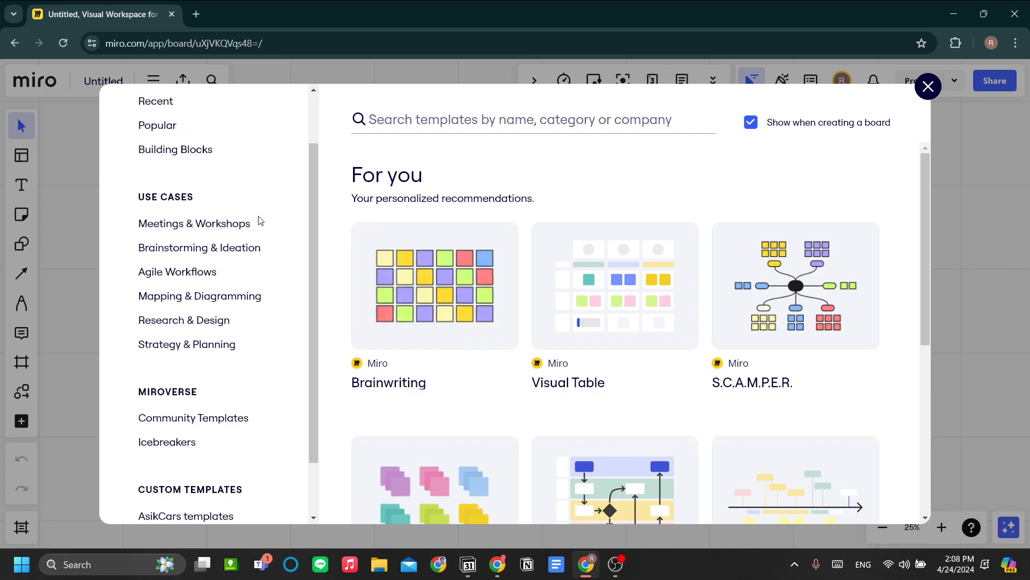
scroll(259, 221, down, 1)
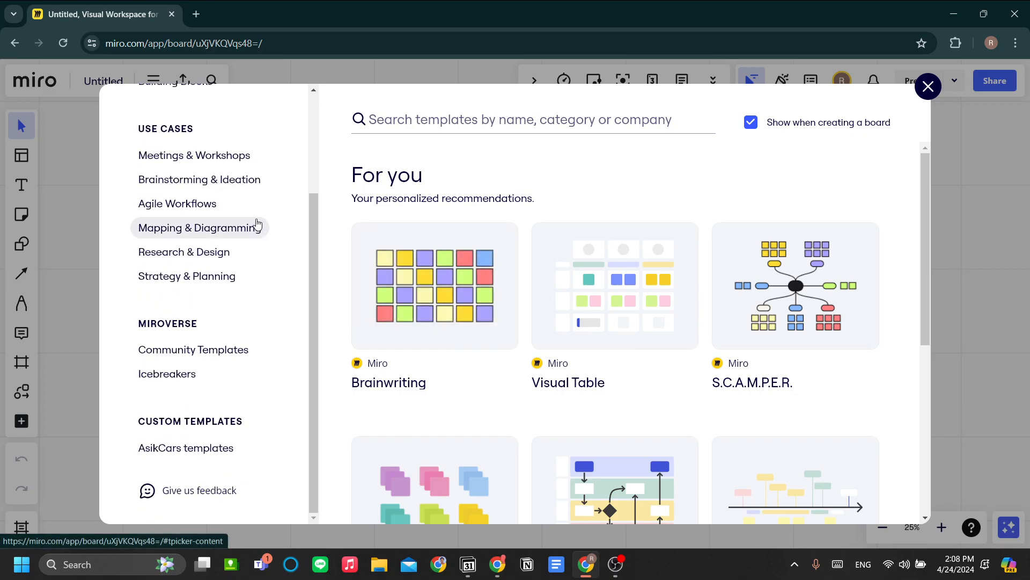
scroll(248, 221, up, 2)
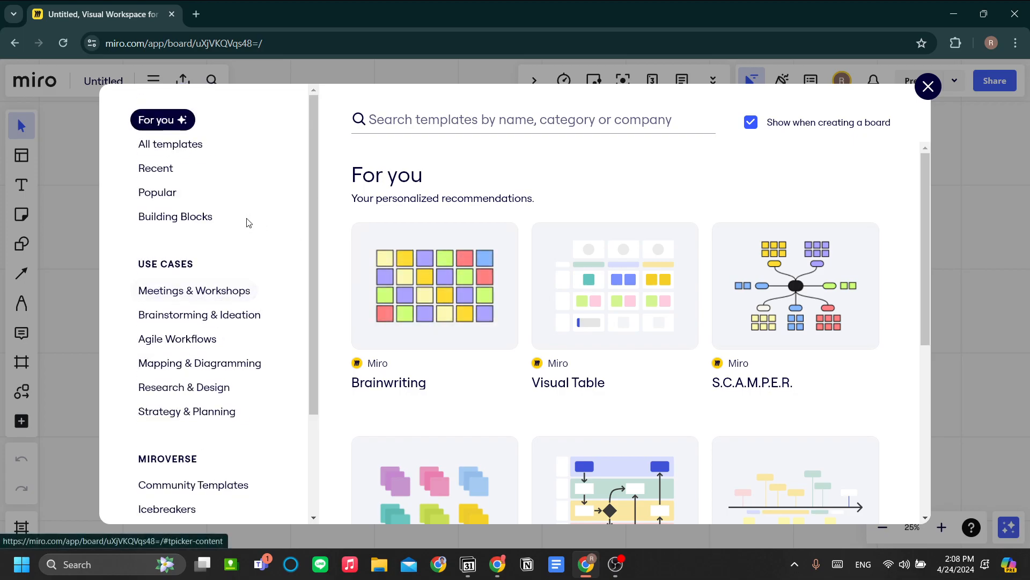
scroll(249, 215, down, 2)
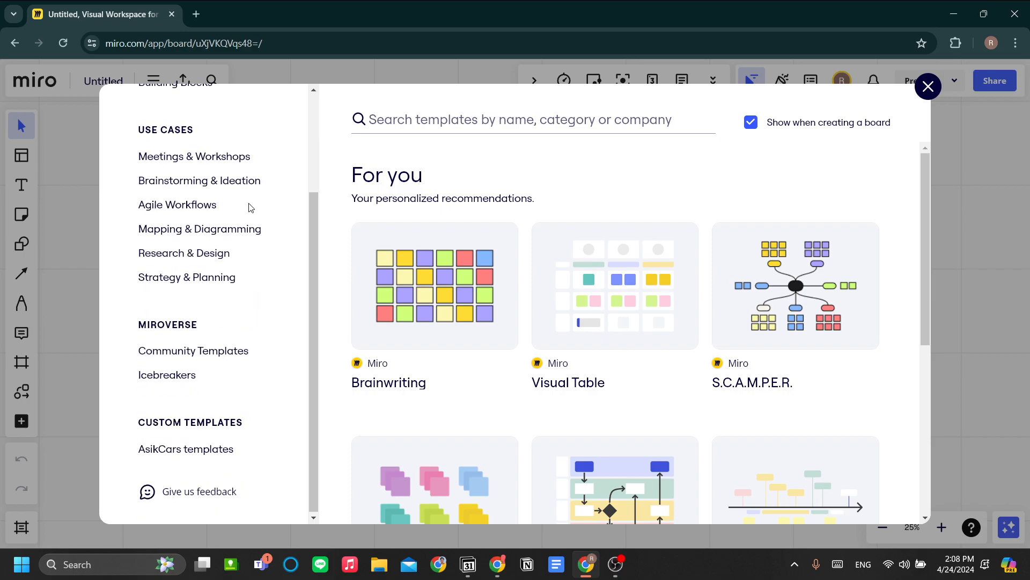
scroll(422, 240, down, 4)
scroll(426, 281, up, 4)
scroll(242, 209, up, 2)
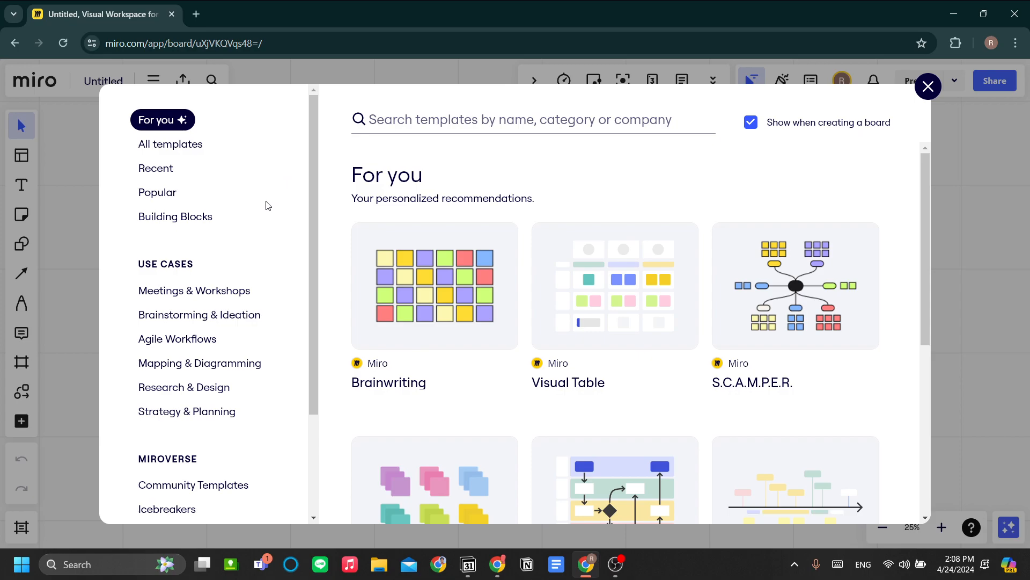
mouse_move(453, 284)
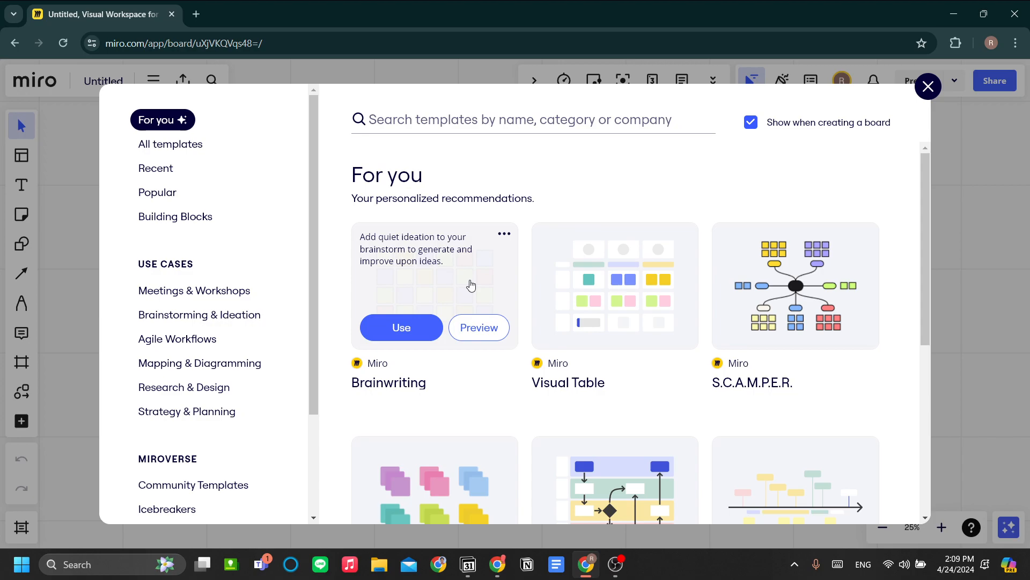
scroll(471, 285, down, 1)
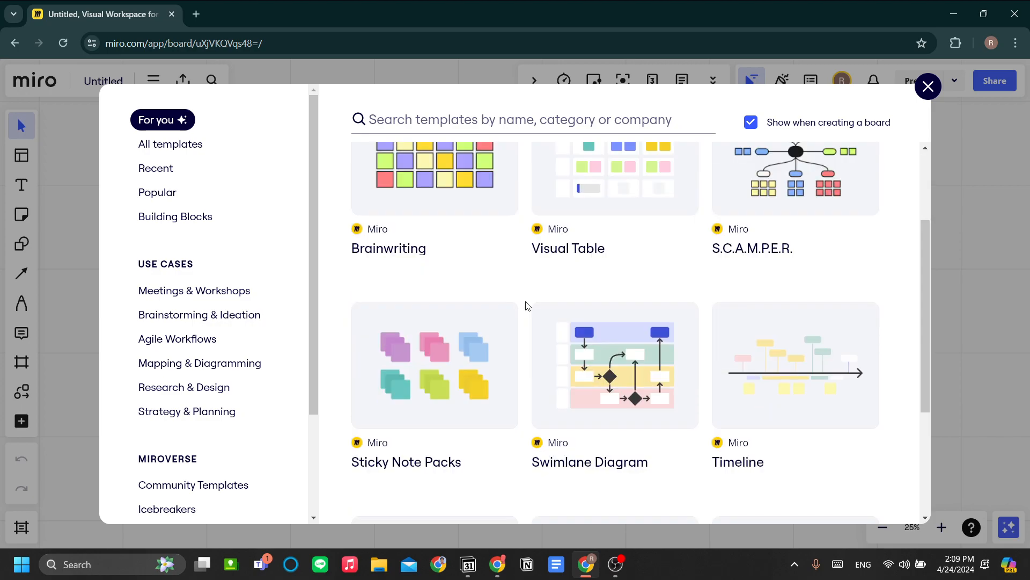
scroll(520, 301, up, 1)
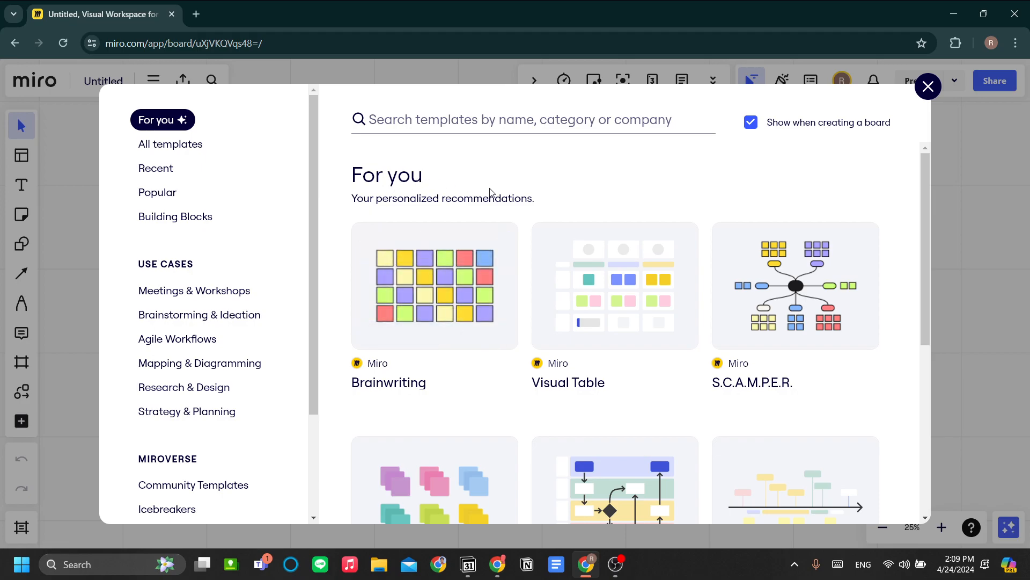
Step: Search the templates for "timeline", add the Timeline Builder template to the board and deselect its objects
click(386, 128)
text(time)
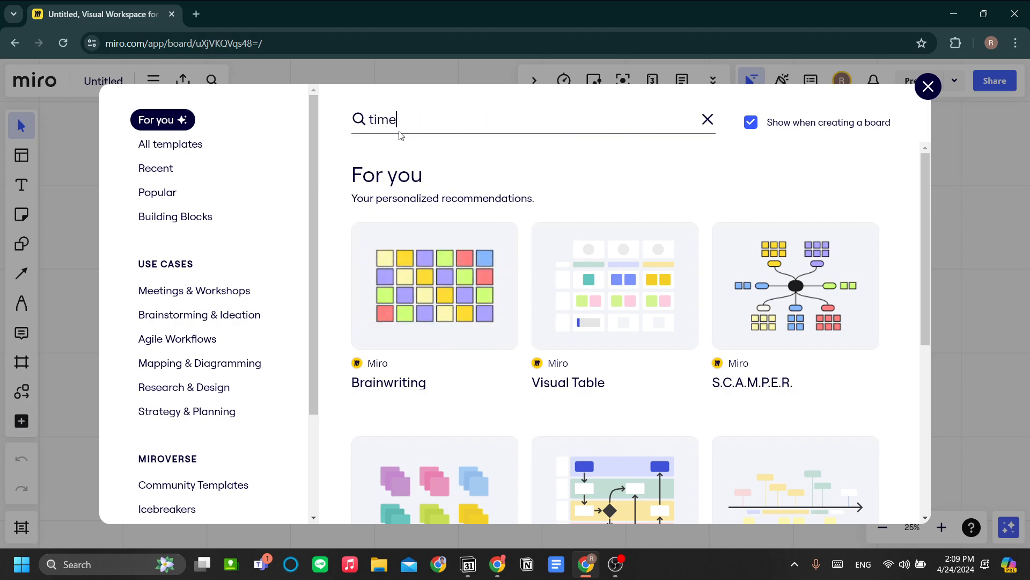
text(line)
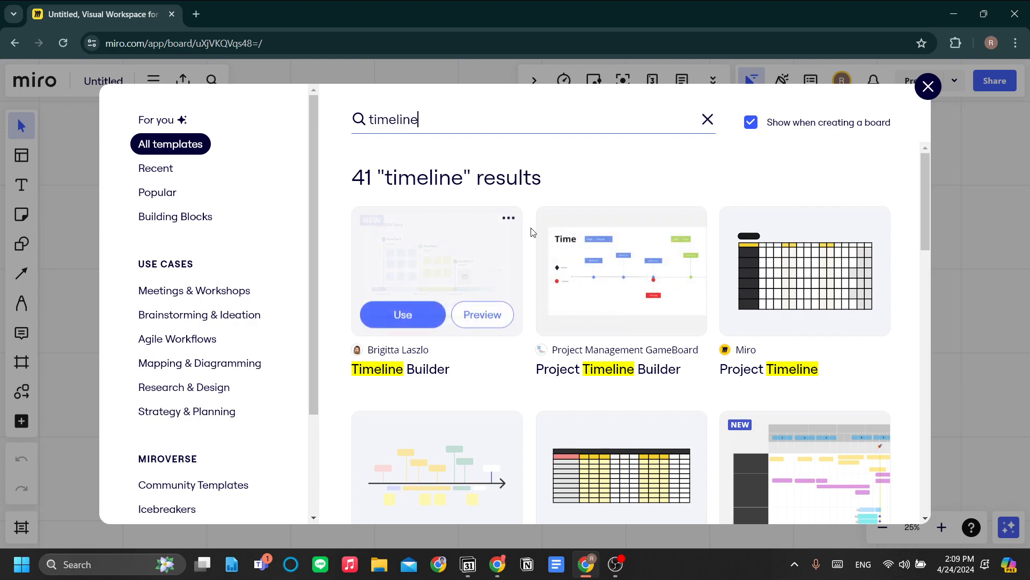
scroll(600, 311, down, 2)
scroll(558, 322, up, 2)
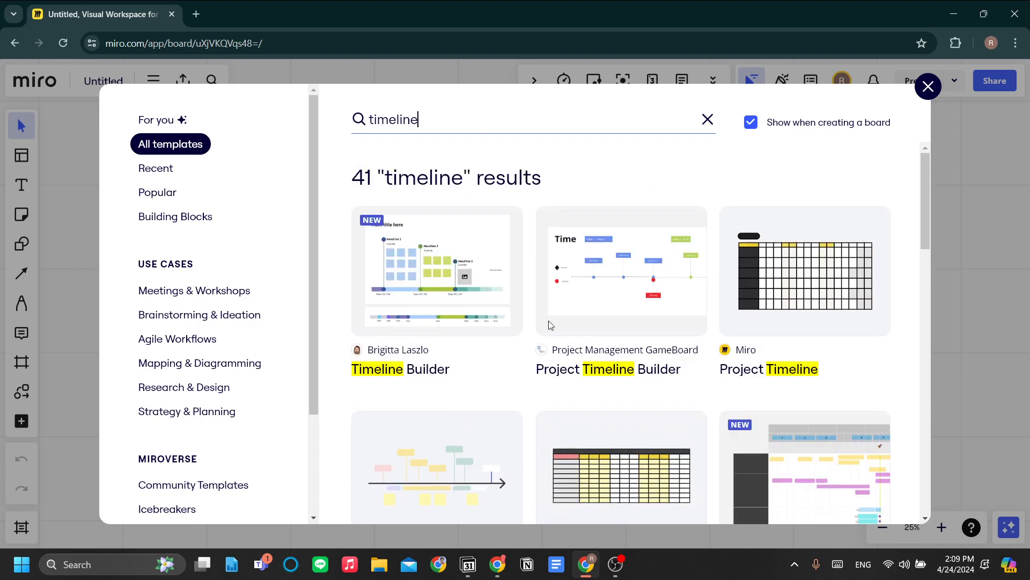
click(417, 321)
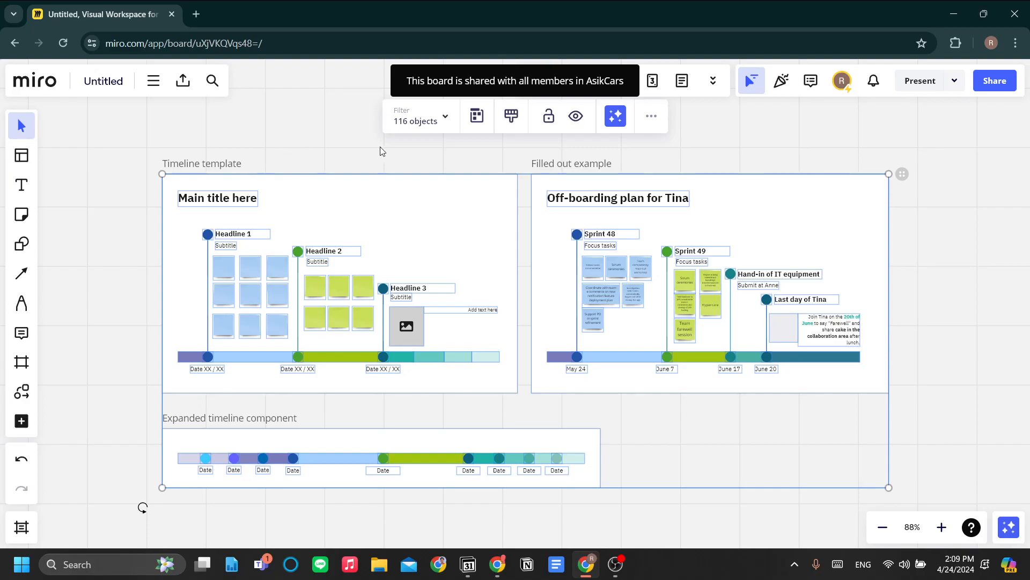
click(380, 146)
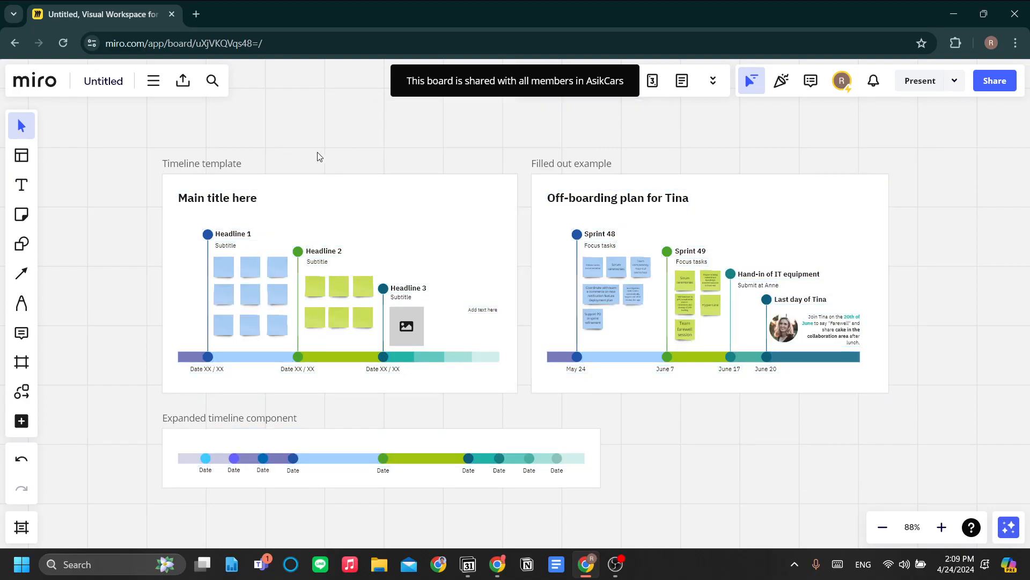
Step: Examine the timeline template frame, the filled-out example and the expanded timeline component on the board
drag(289, 157, 378, 147)
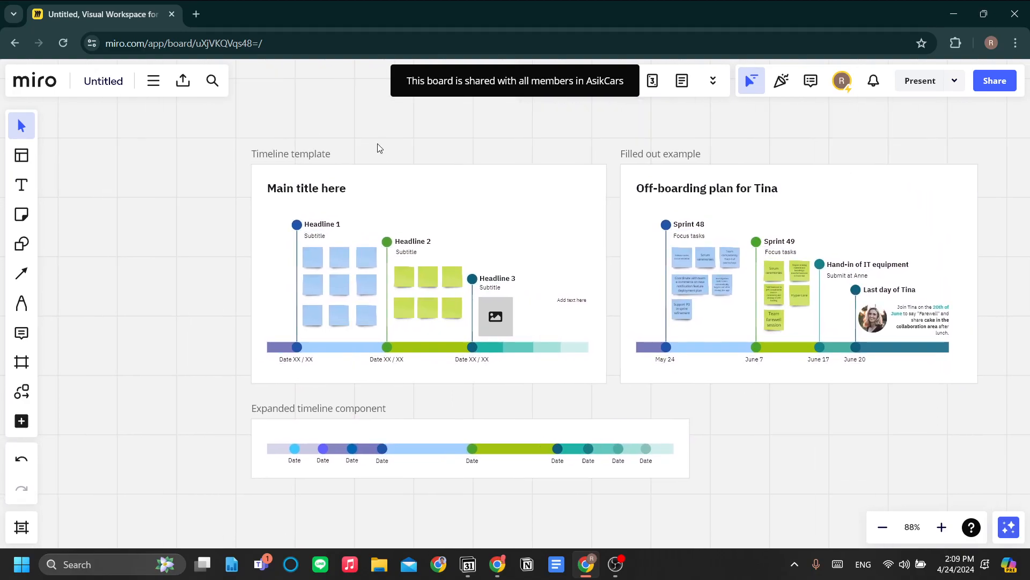
scroll(378, 143, up, 3)
drag(414, 157, 359, 68)
scroll(476, 226, up, 1)
drag(475, 226, 398, 69)
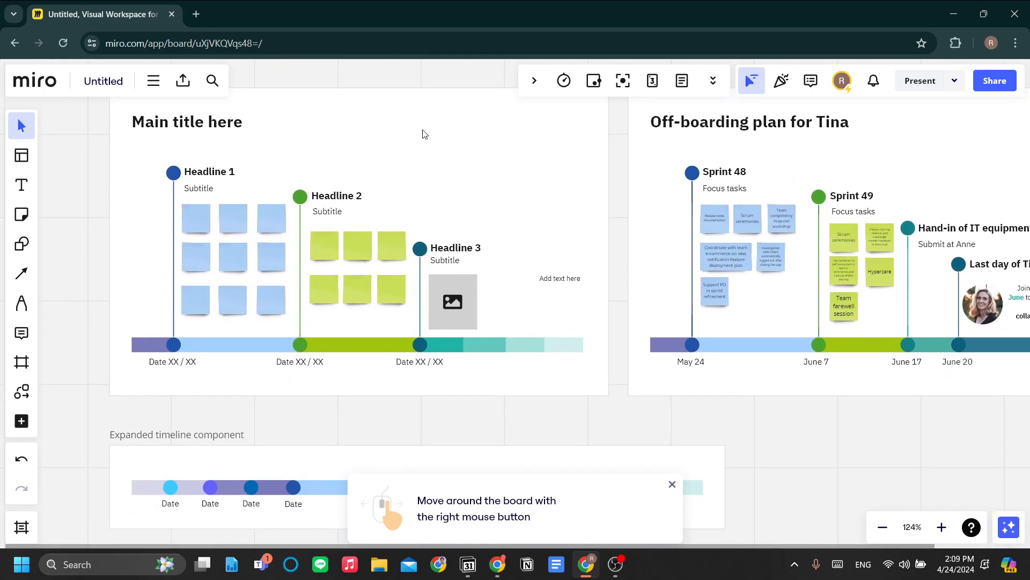
scroll(424, 134, down, 2)
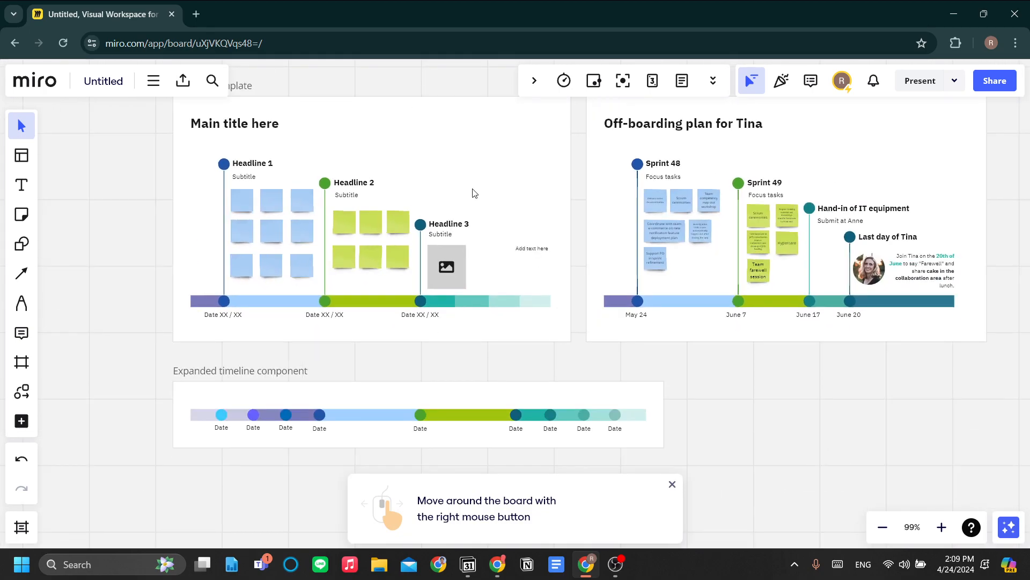
click(215, 306)
click(653, 370)
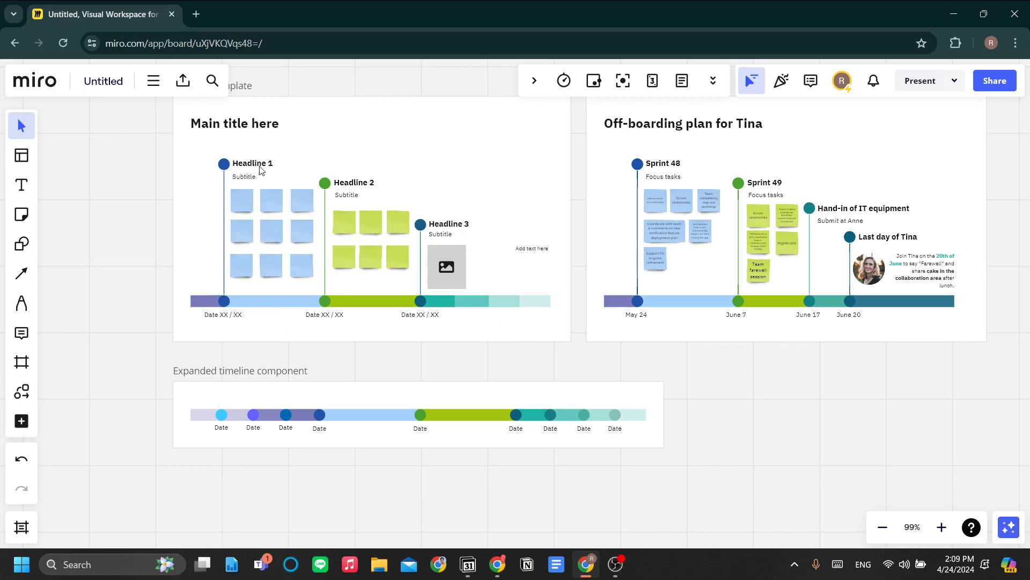
scroll(738, 336, down, 2)
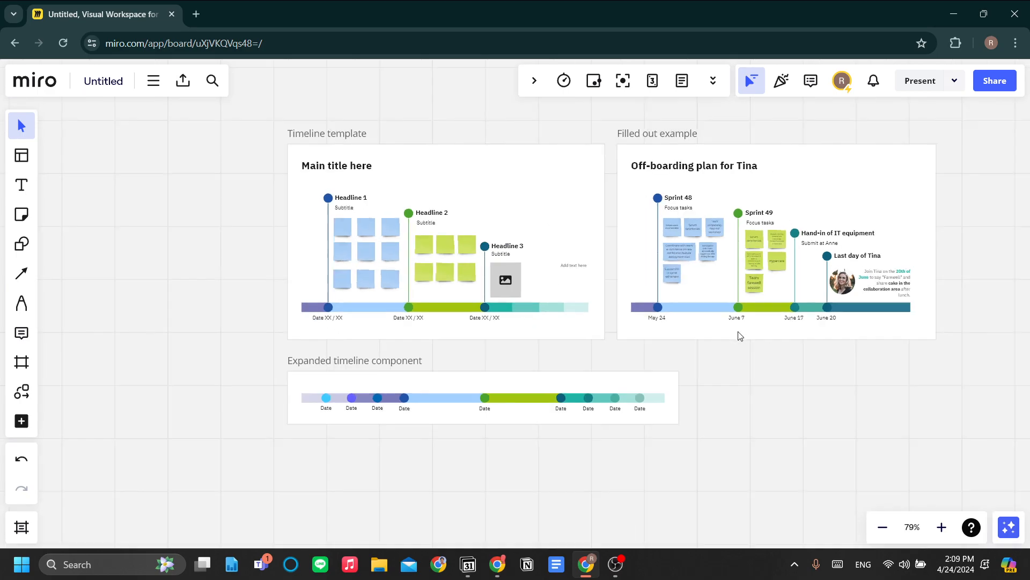
drag(577, 131, 390, 154)
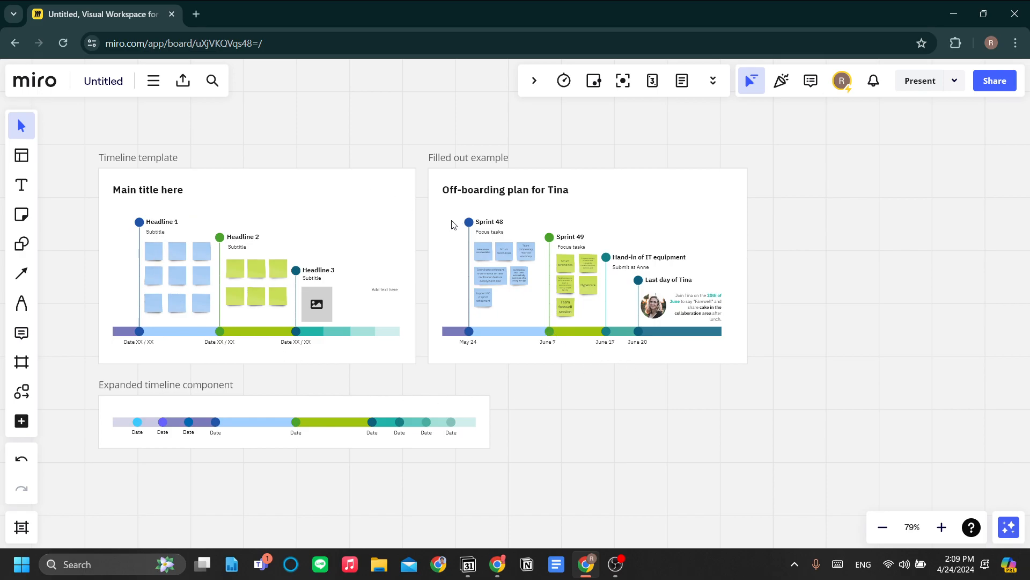
Step: Search the templates for "task list" and examine the templates it offers
click(25, 161)
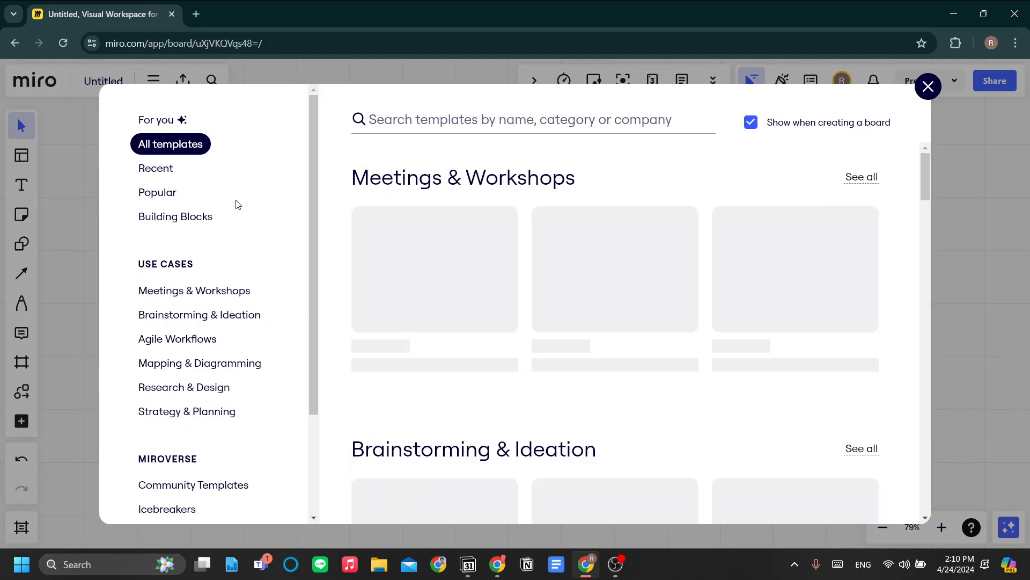
click(500, 131)
text(tas)
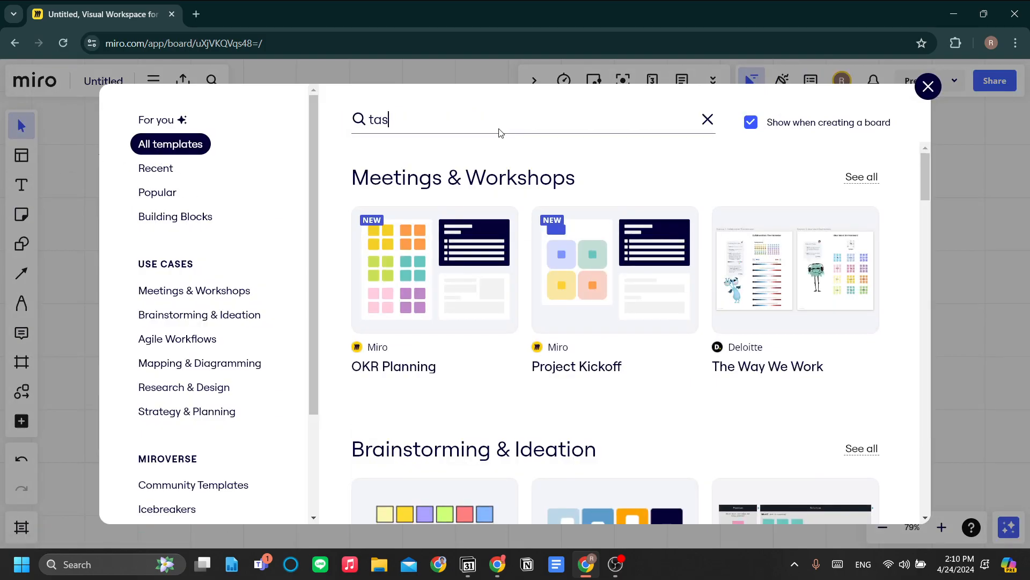
text(k list)
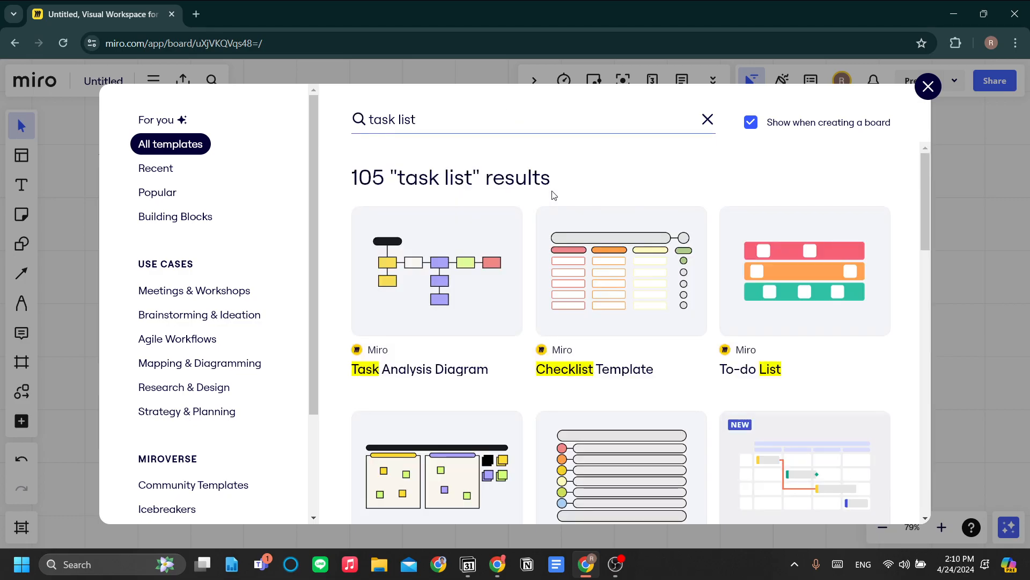
scroll(698, 198, down, 1)
scroll(724, 242, up, 1)
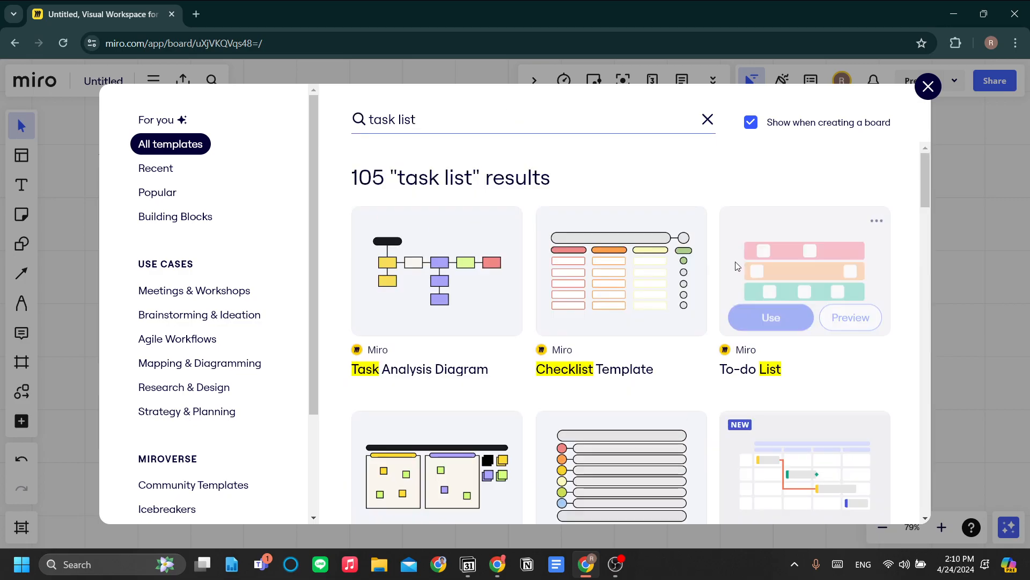
scroll(635, 294, down, 2)
scroll(635, 294, up, 2)
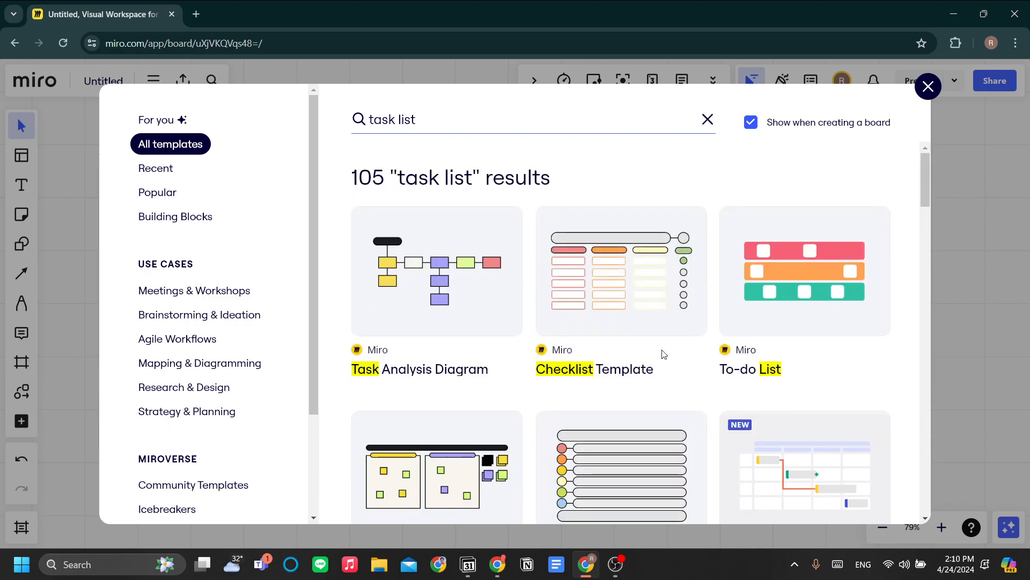
scroll(664, 354, down, 6)
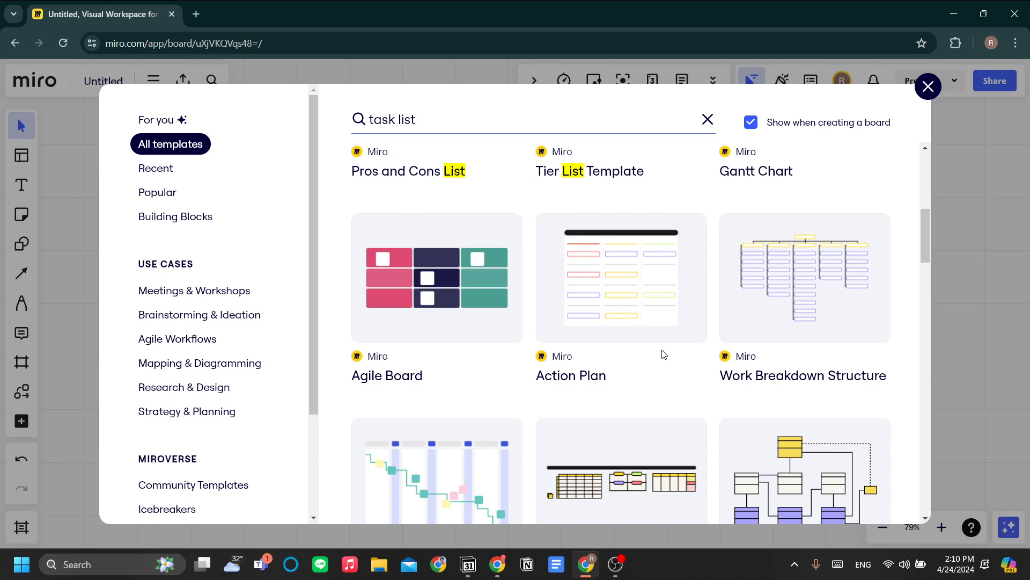
scroll(664, 354, down, 4)
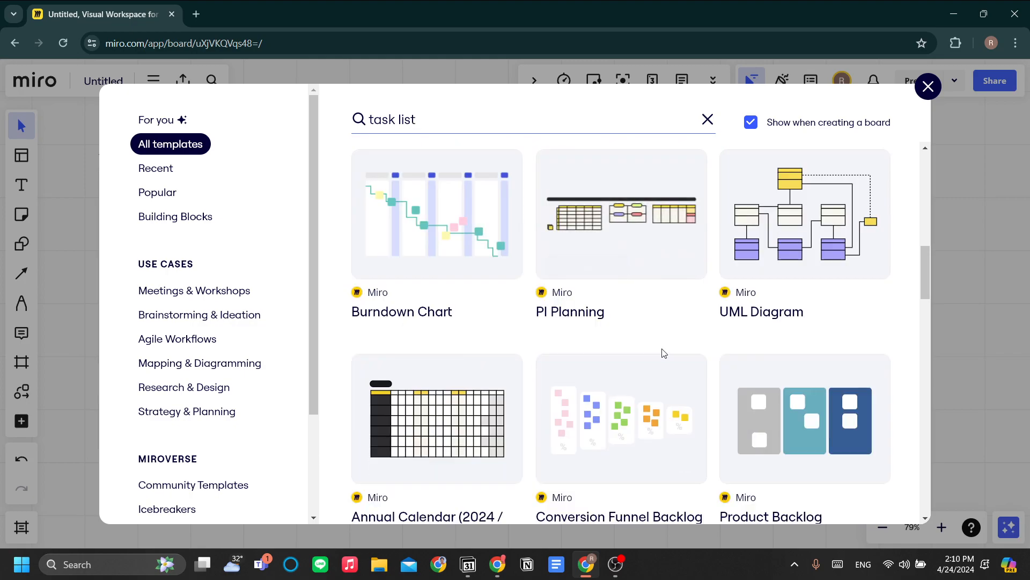
scroll(644, 325, up, 8)
scroll(644, 325, up, 3)
Step: Search the templates for "kanban board" and add the Kanban Framework template to the board
triple_click(550, 132)
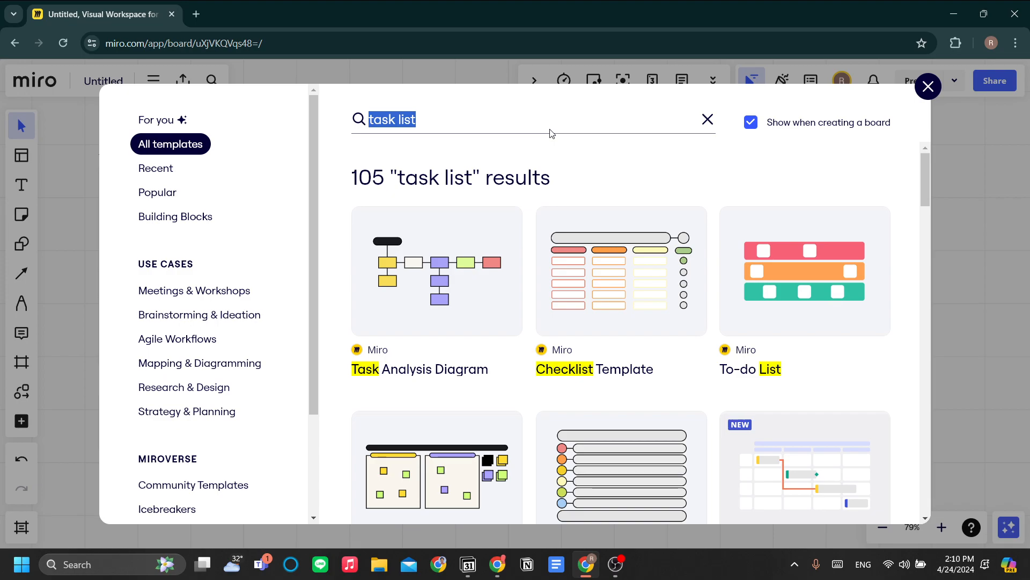
text(kanban board)
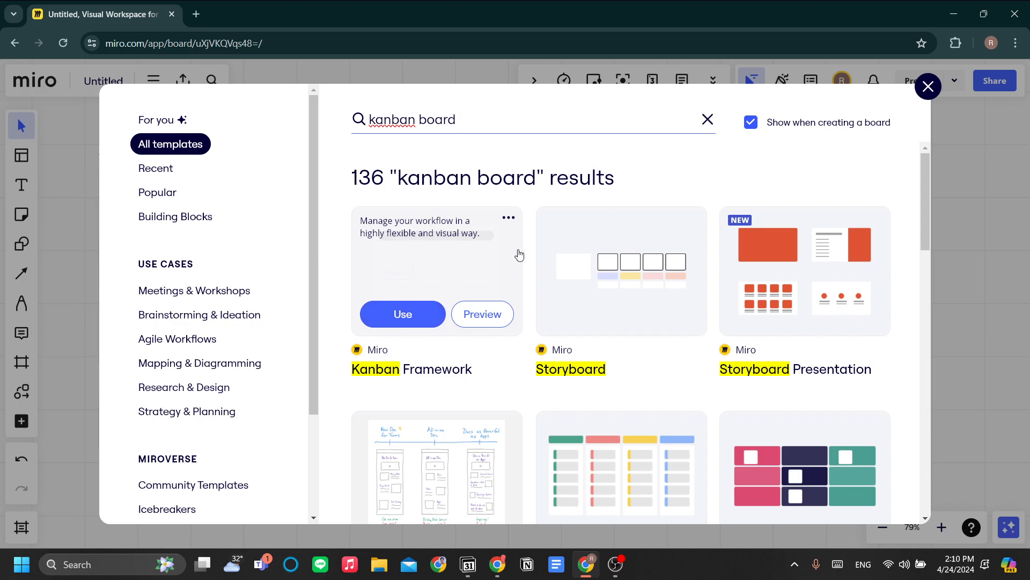
click(415, 320)
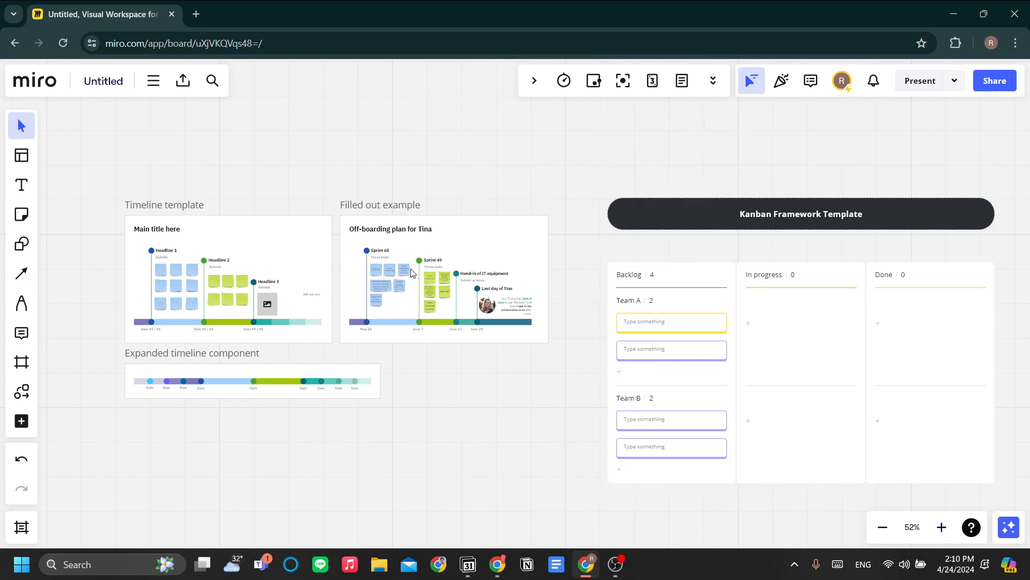
Step: Examine the timeline frames up close and their placement relative to the Kanban template on the board
scroll(298, 265, up, 5)
scroll(299, 262, up, 1)
drag(258, 160, 663, 186)
scroll(656, 200, down, 2)
scroll(658, 203, down, 5)
scroll(660, 203, up, 5)
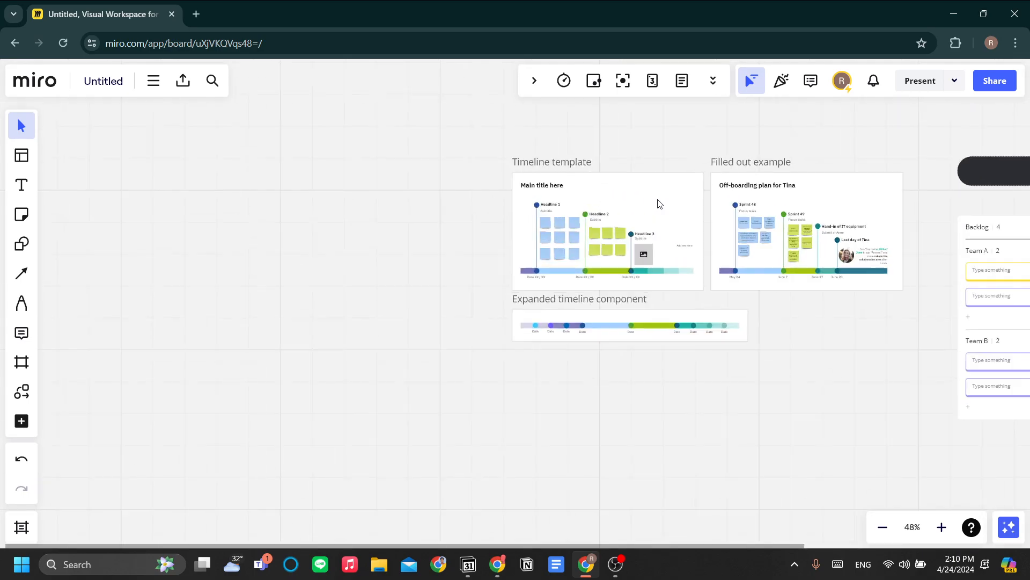
drag(744, 134, 686, 140)
scroll(676, 145, up, 3)
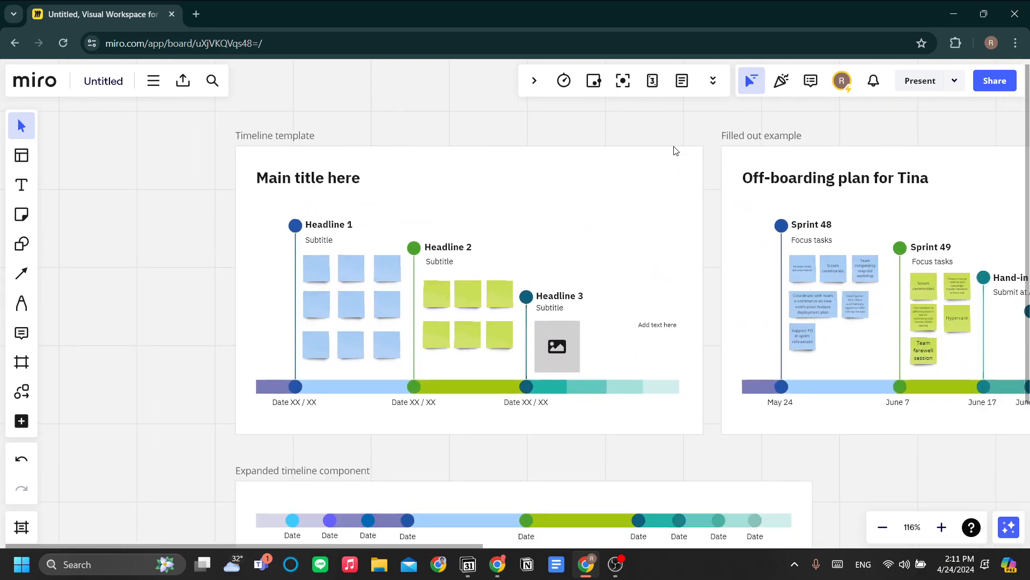
scroll(674, 148, down, 1)
scroll(671, 243, down, 6)
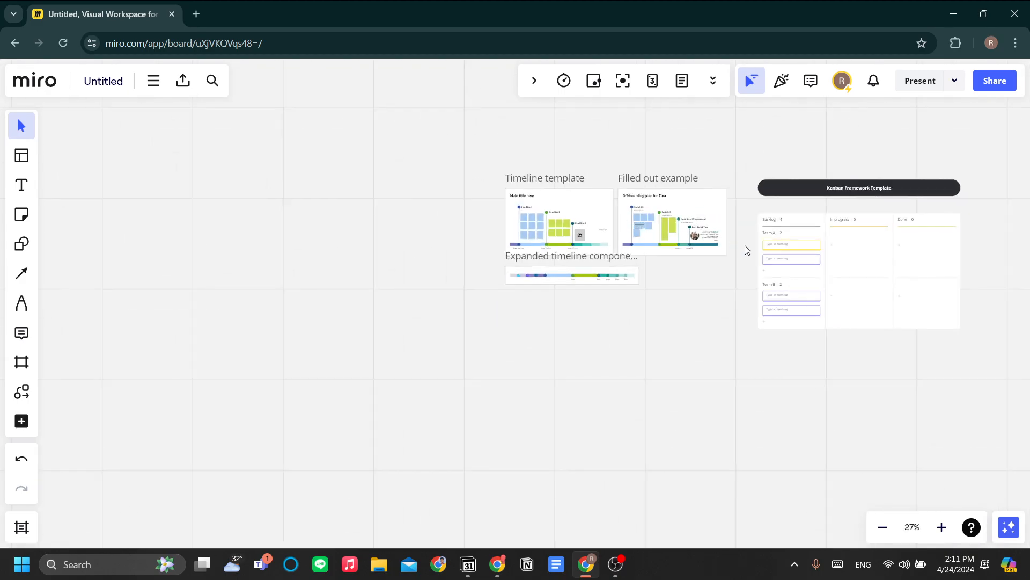
Step: Examine the Kanban Framework's Backlog, In progress and Done columns, its team rows and the options of Team A's first card
drag(746, 249, 405, 276)
scroll(586, 275, up, 4)
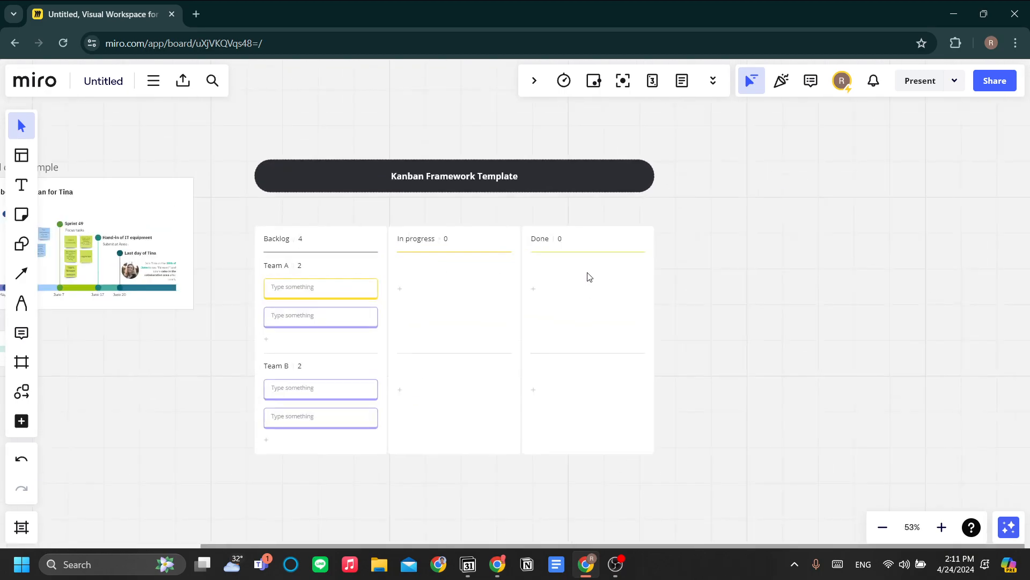
drag(552, 280, 683, 240)
scroll(698, 236, down, 2)
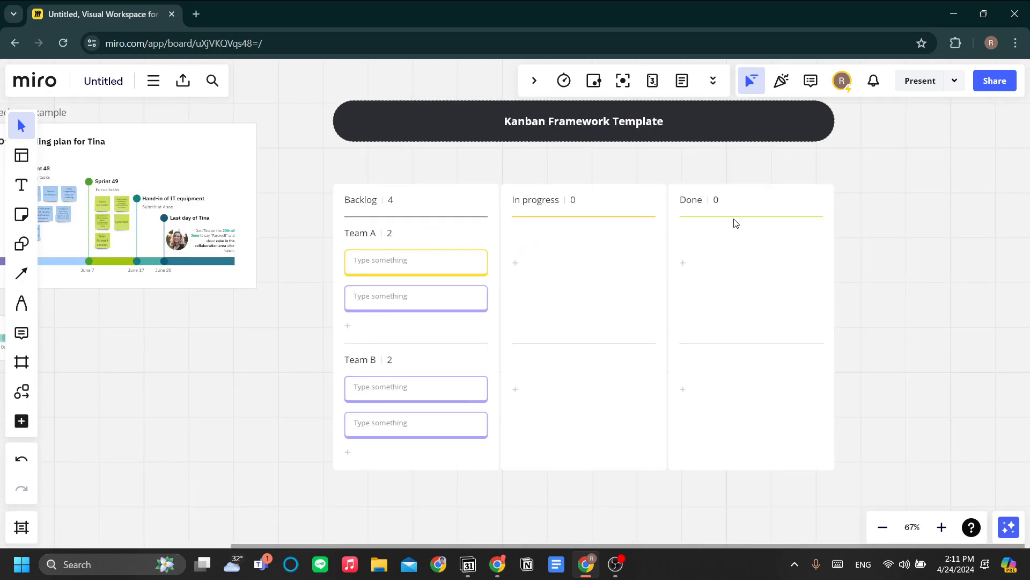
scroll(720, 224, up, 1)
drag(907, 201, 830, 223)
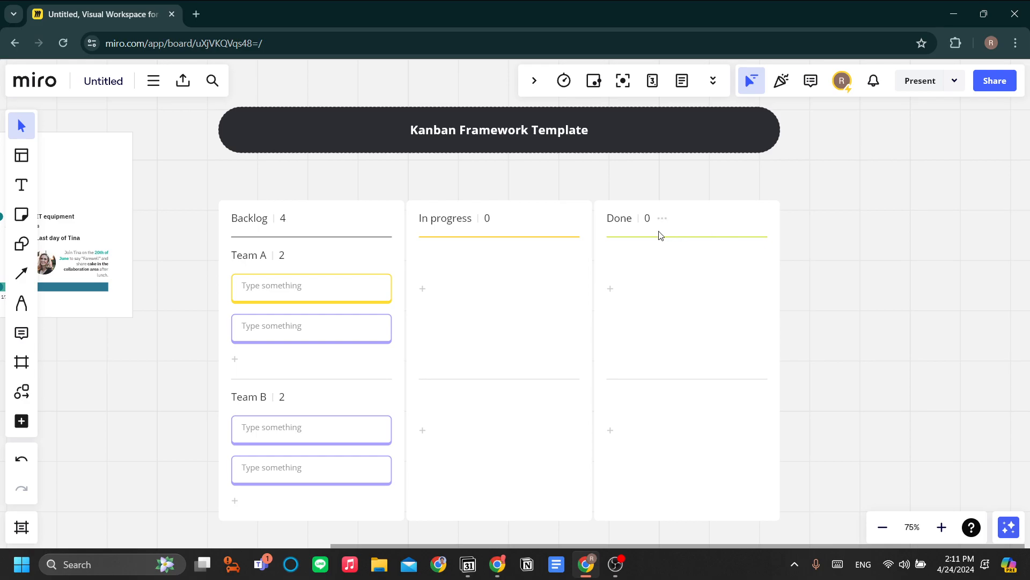
drag(558, 182, 634, 183)
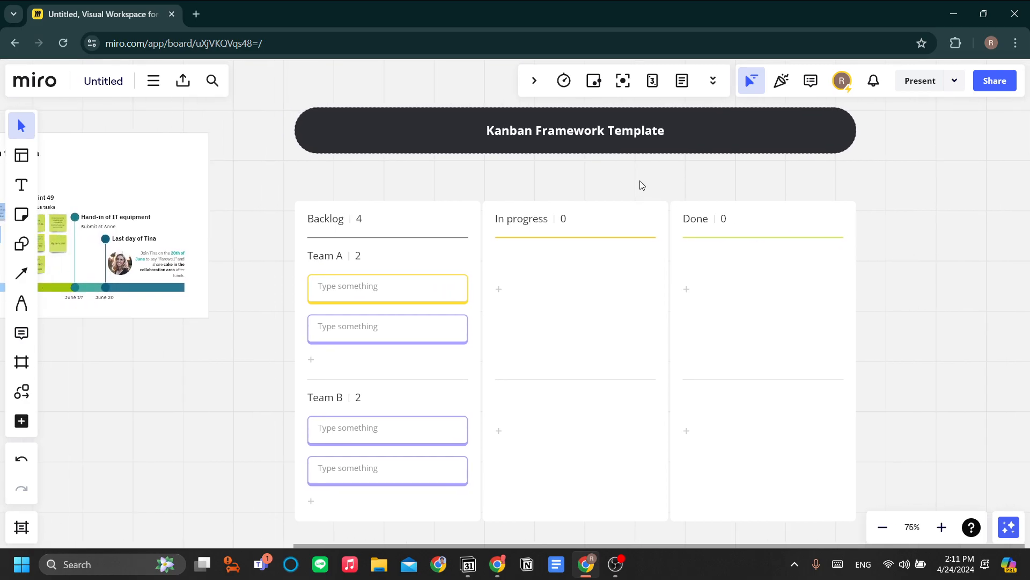
scroll(640, 185, down, 3)
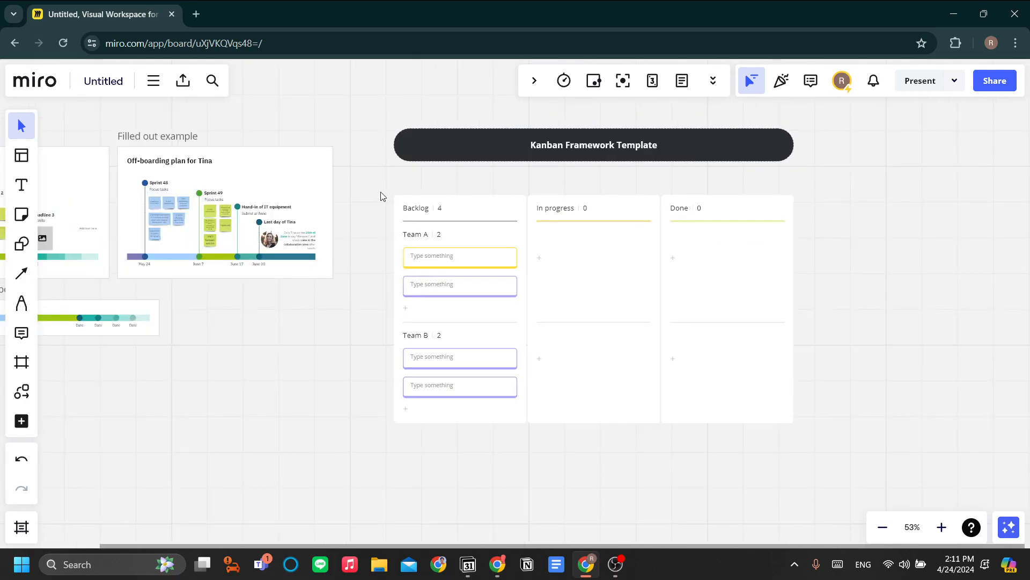
drag(353, 213, 561, 223)
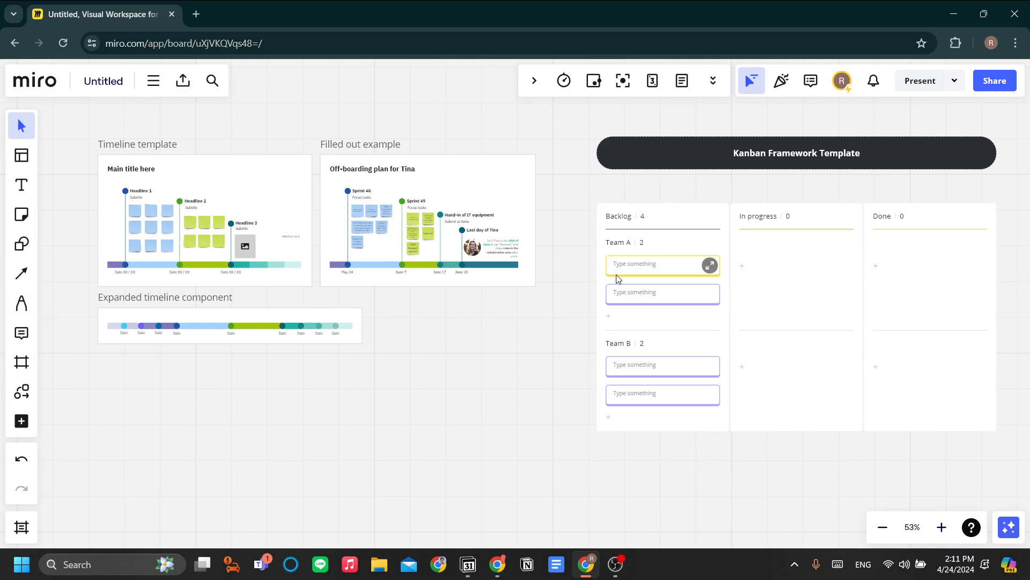
click(636, 269)
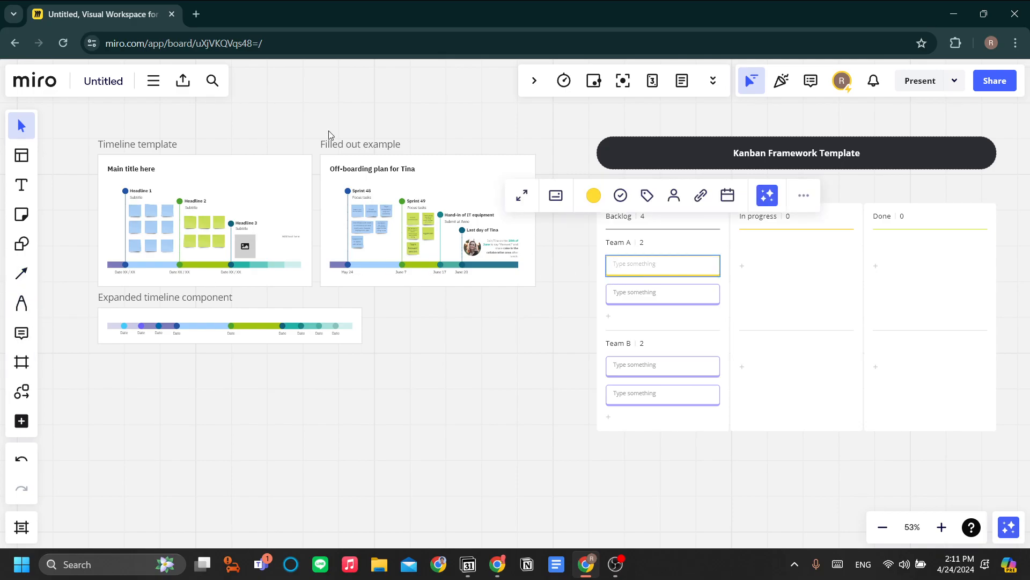
click(152, 112)
Step: Rename the board as "Main Board" and set its description to "Onboarding project main board"
click(103, 81)
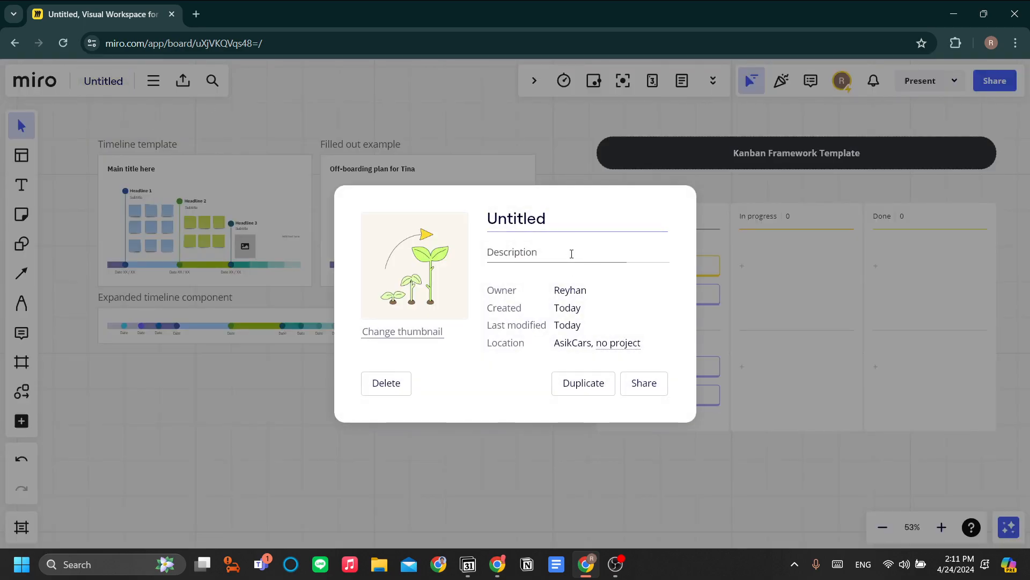
key(ctrl+a)
text(Main Board)
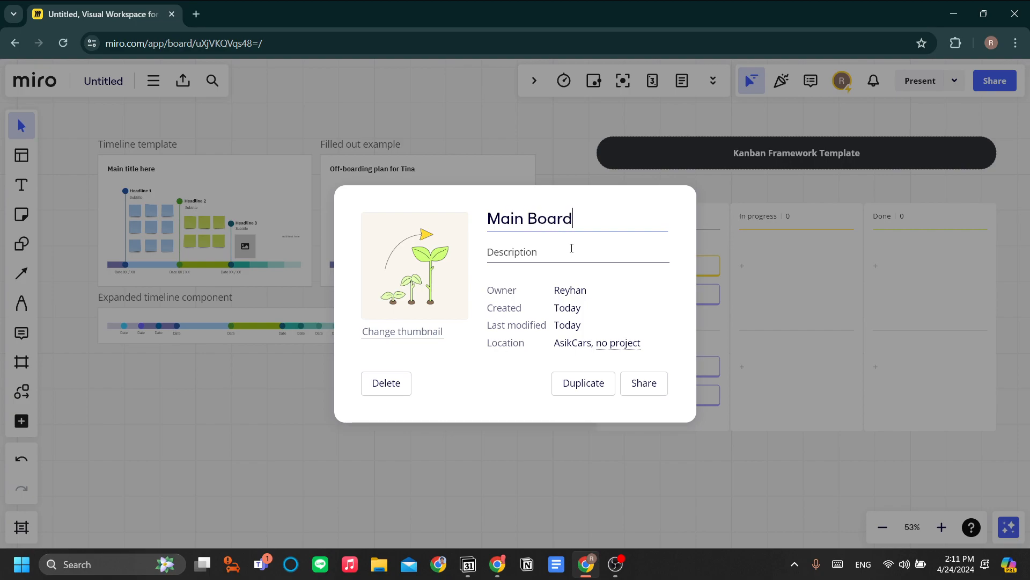
click(575, 246)
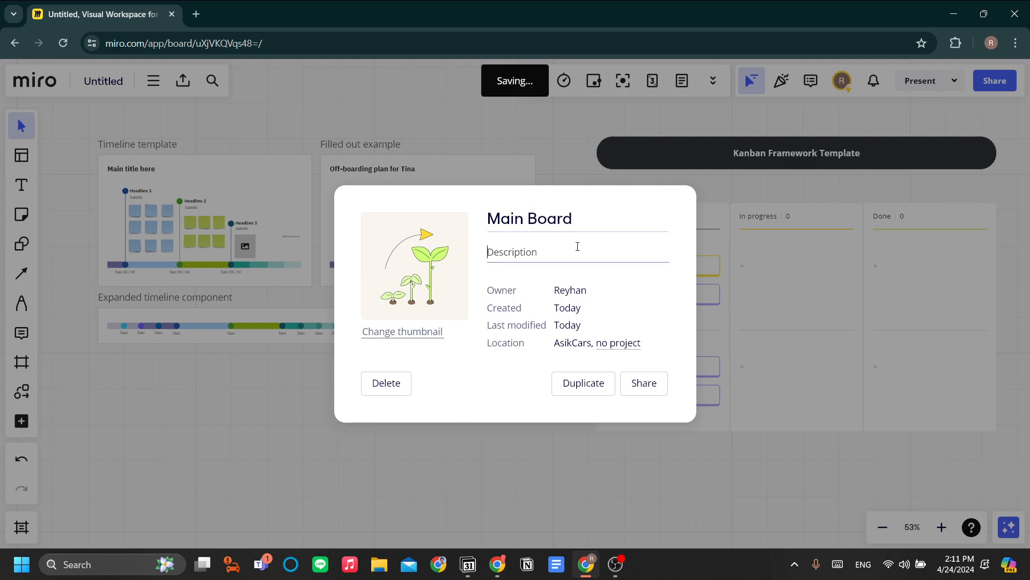
text(Onboarding)
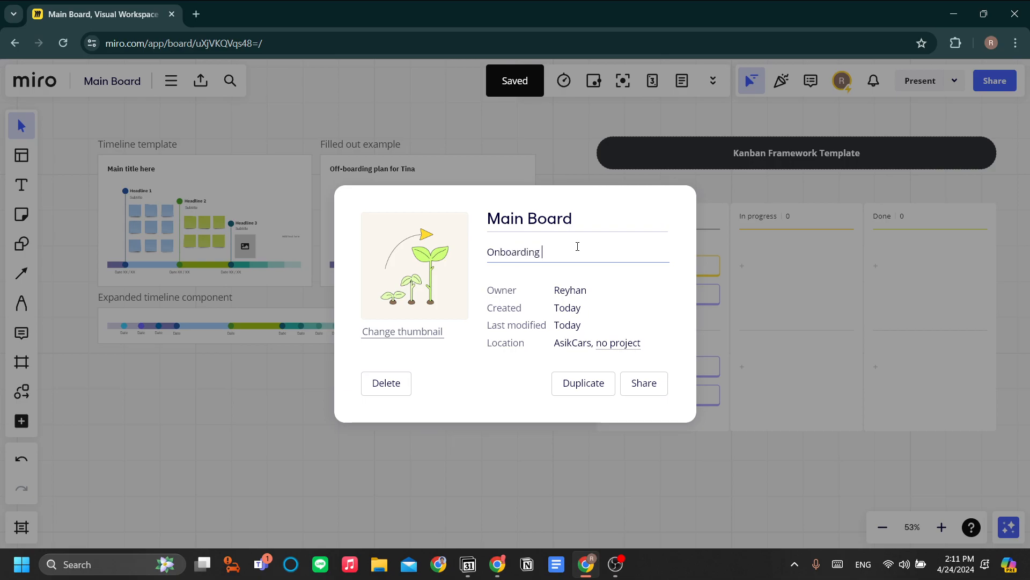
text( project main board)
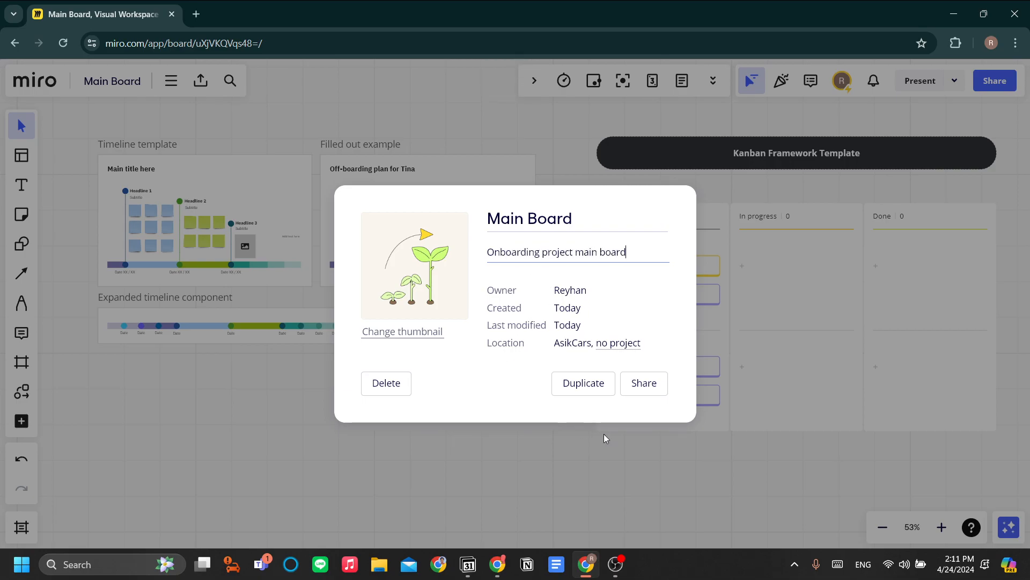
click(646, 459)
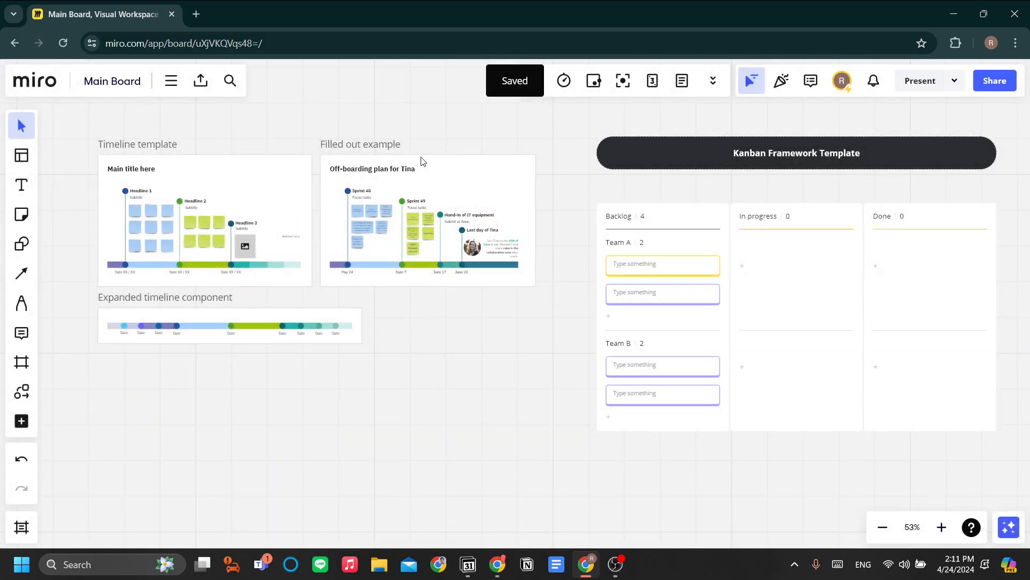
Step: Examine the export options for the board, such as image, PDF, template and CSV
click(197, 85)
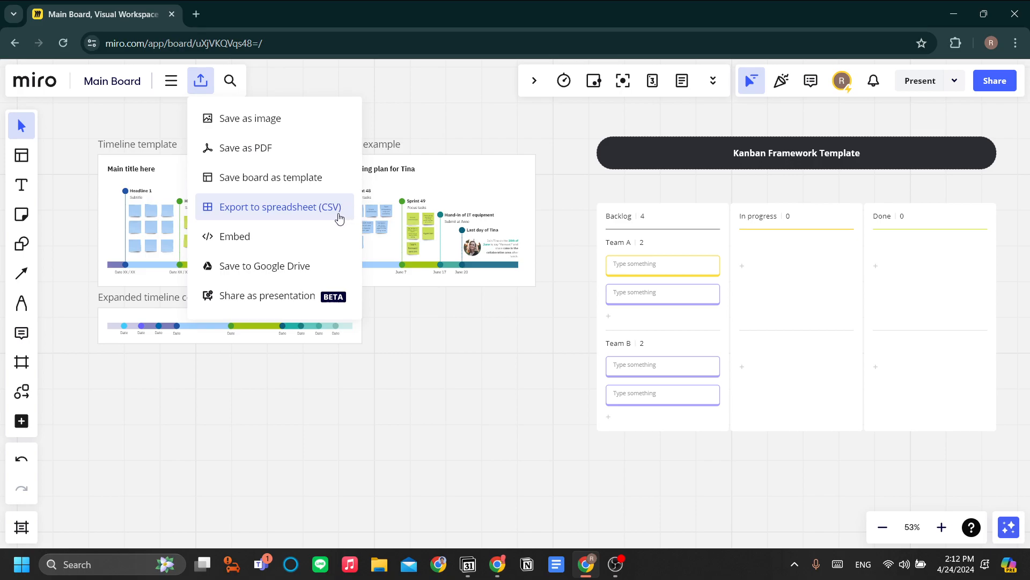
click(441, 141)
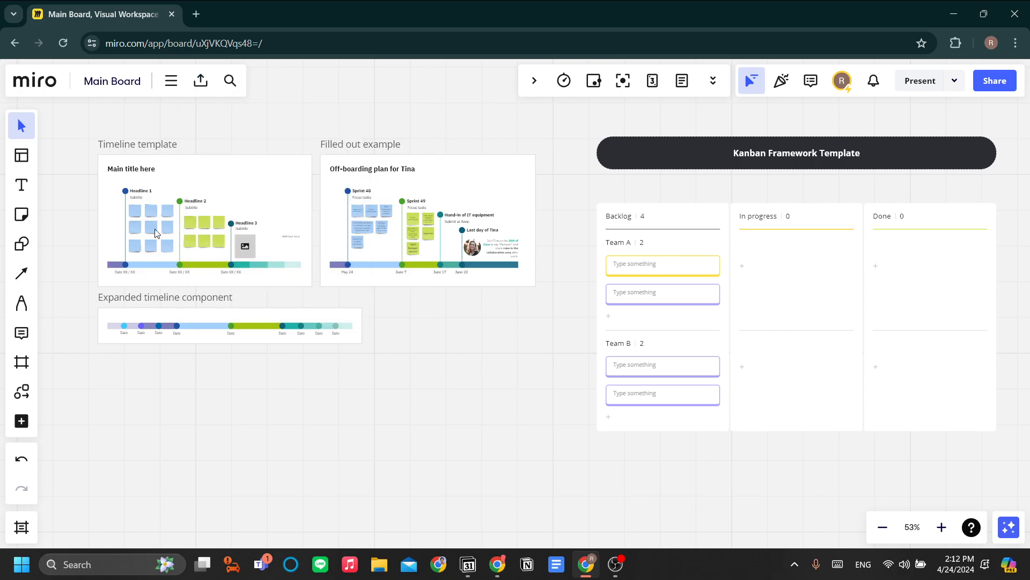
Step: Add a text object reading "Hello World!" in the empty area below the expanded timeline component
click(22, 196)
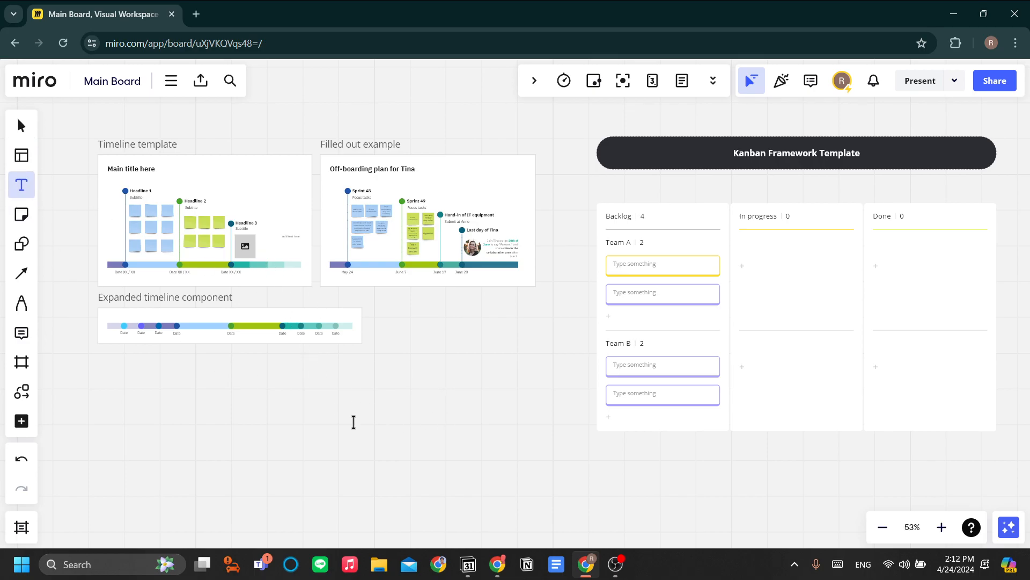
click(338, 404)
scroll(321, 428, up, 10)
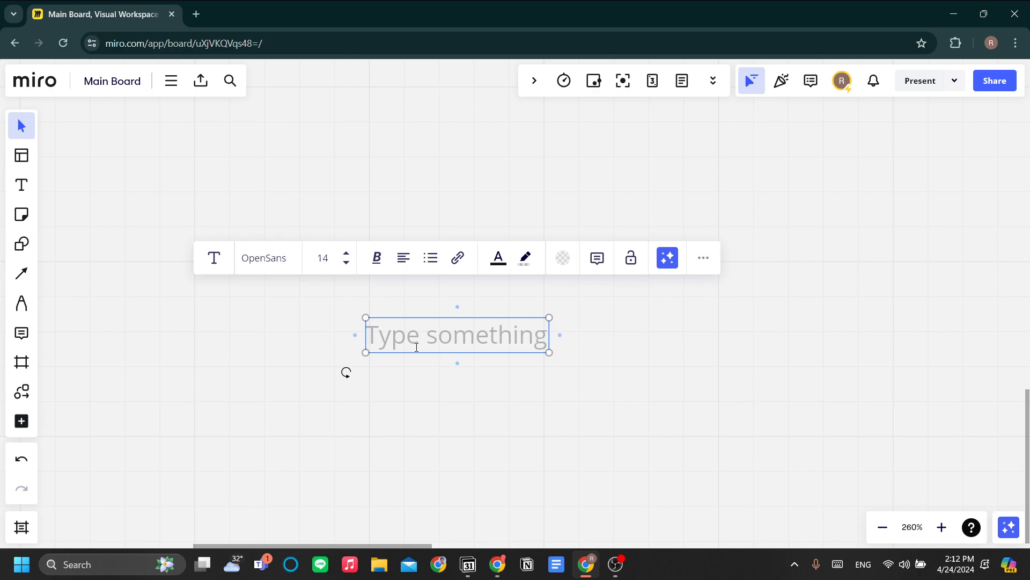
text(Hello World!)
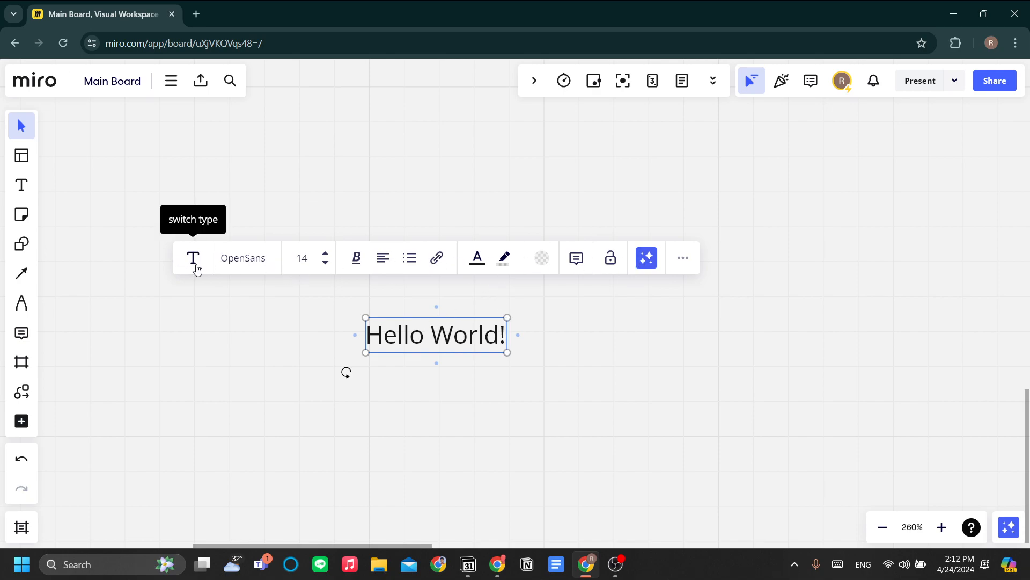
Step: Set the "Hello World!" text's font size to 18 and select all of its characters
click(194, 260)
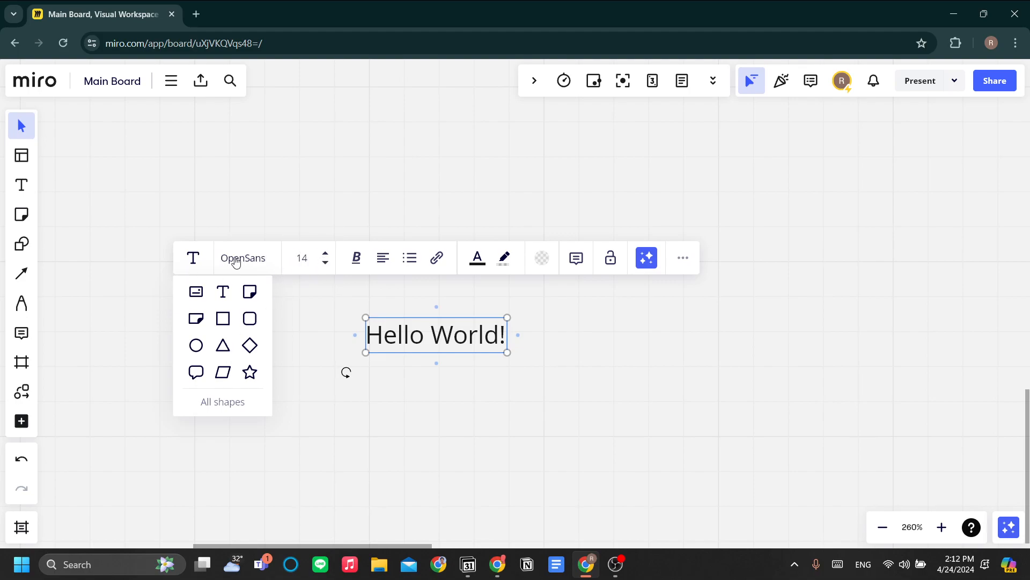
click(325, 254)
click(326, 263)
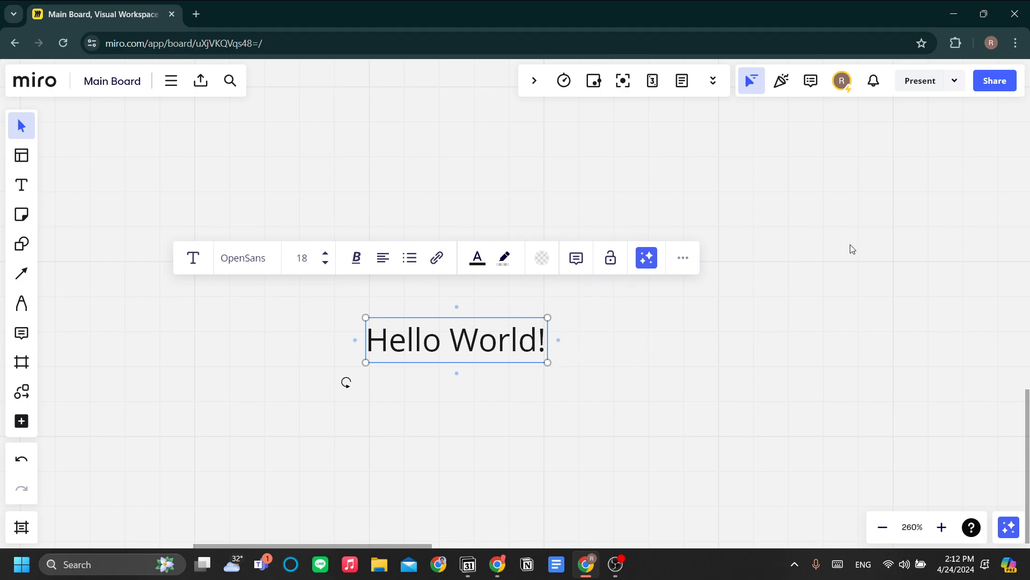
double_click(451, 333)
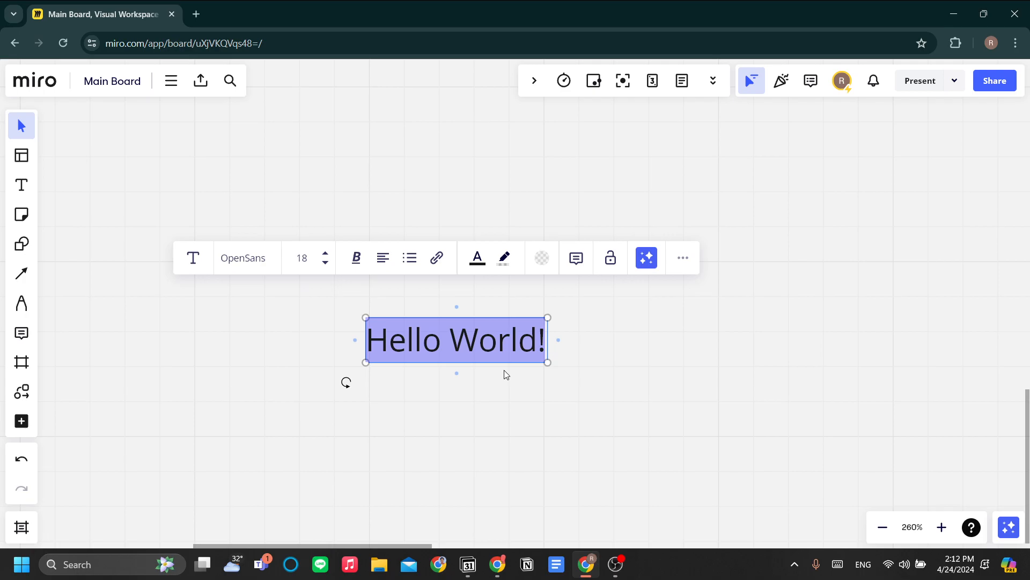
scroll(654, 341, down, 10)
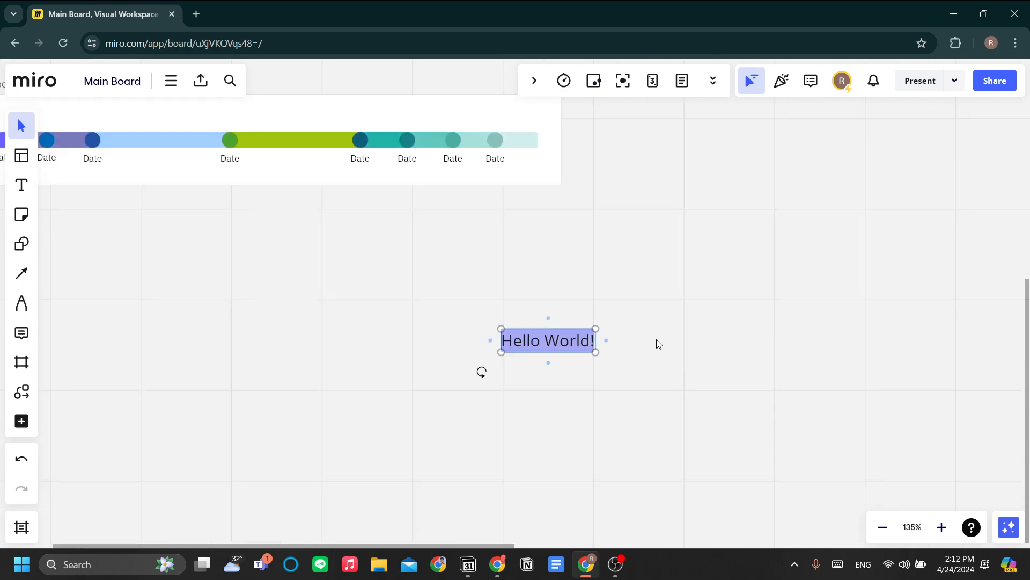
Step: Set the font size of the "Hello World!" text to 80
scroll(693, 321, down, 4)
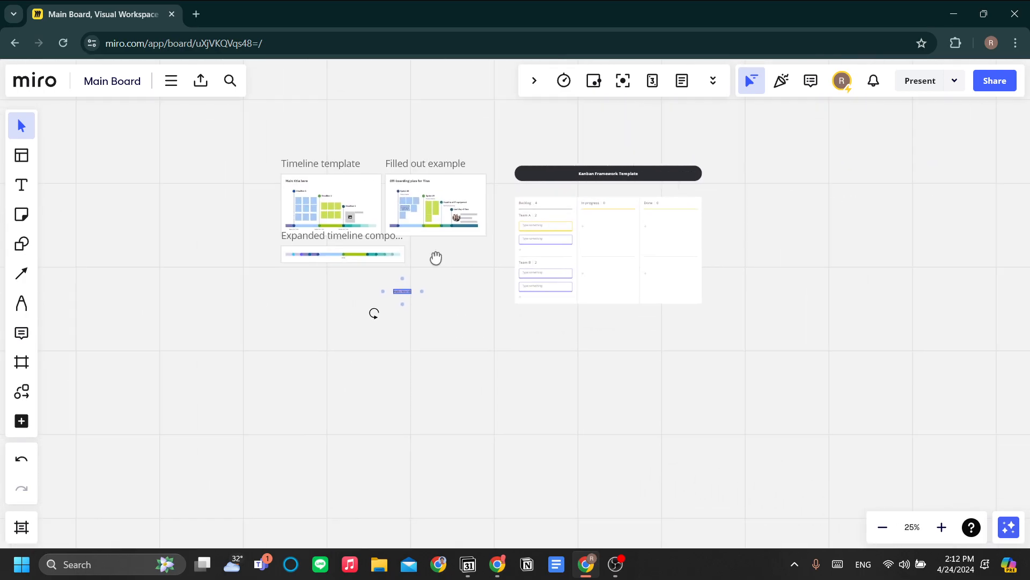
drag(880, 324, 535, 201)
drag(455, 212, 737, 372)
scroll(520, 295, up, 5)
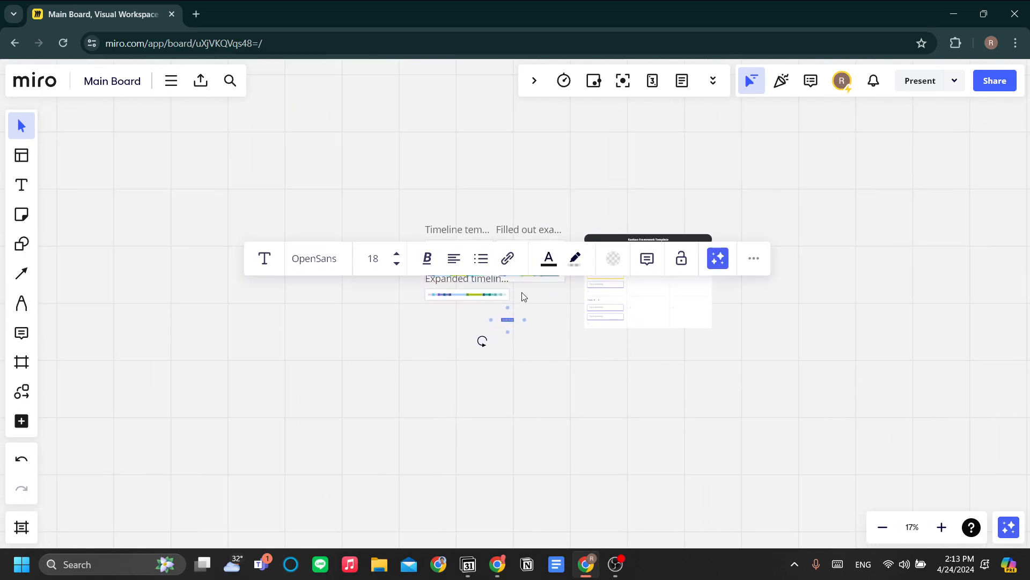
scroll(503, 337, up, 4)
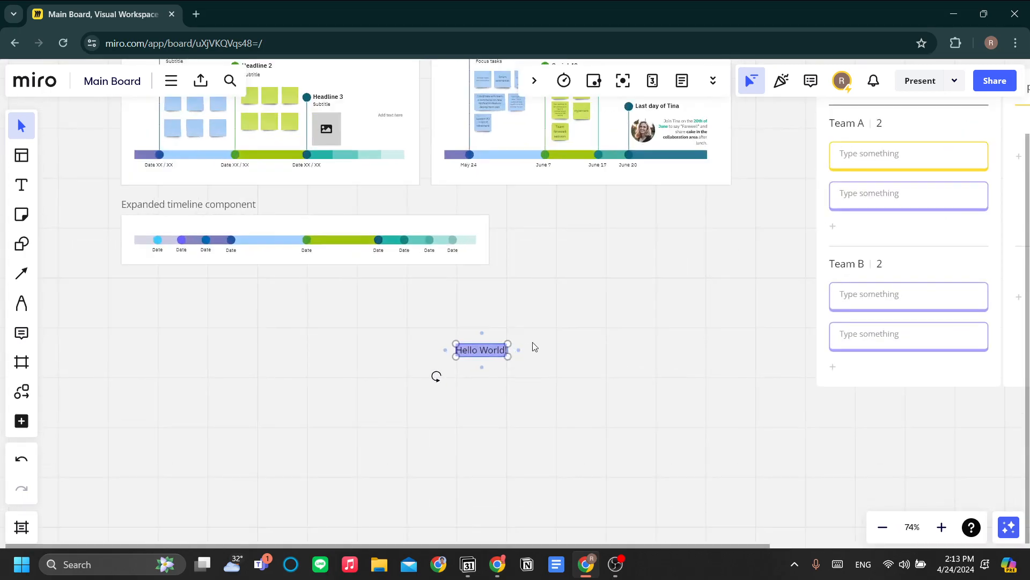
scroll(537, 330, down, 2)
scroll(544, 329, up, 1)
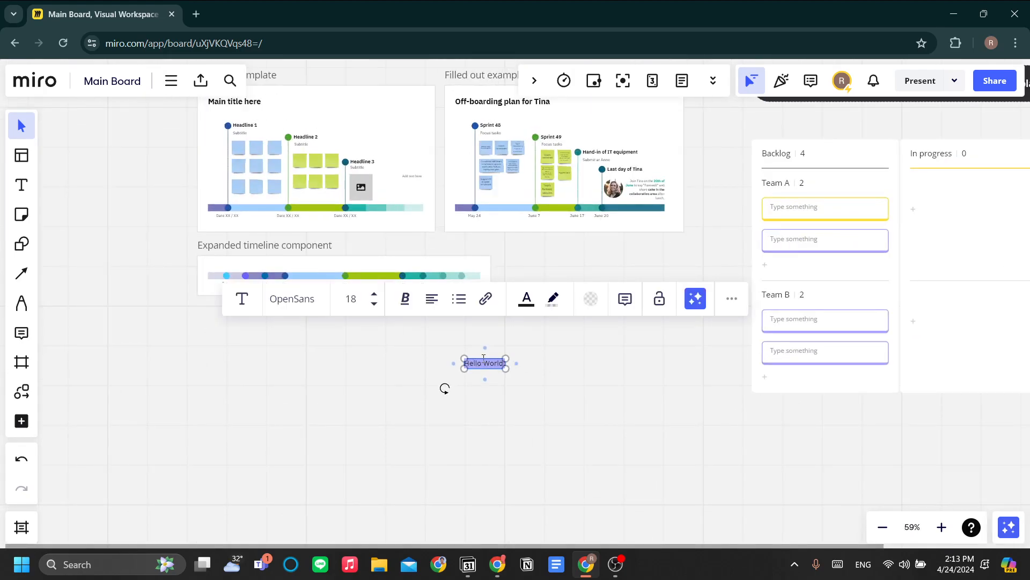
click(372, 295)
click(373, 295)
click(372, 295)
click(372, 295)
click(372, 295)
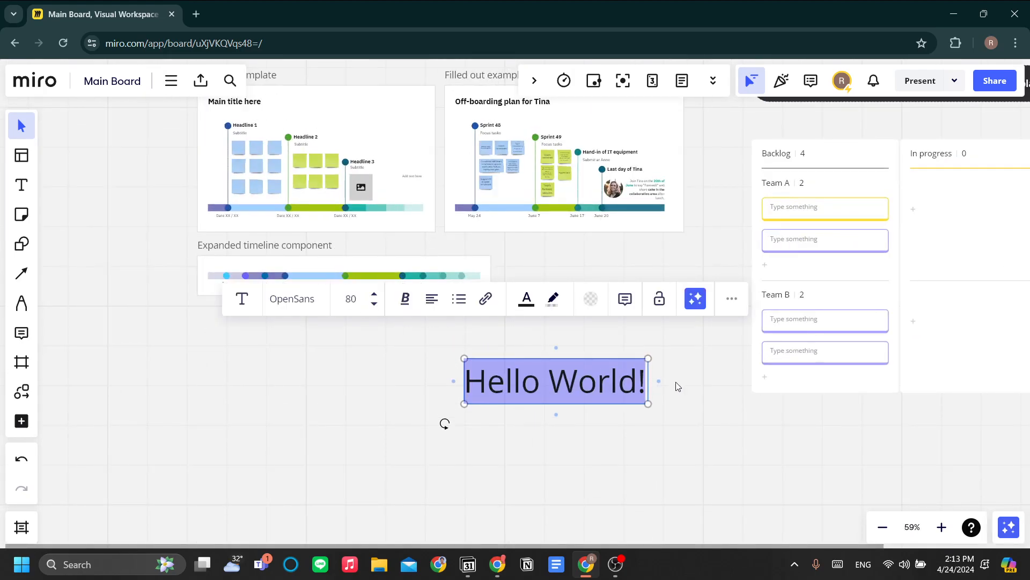
key(Escape)
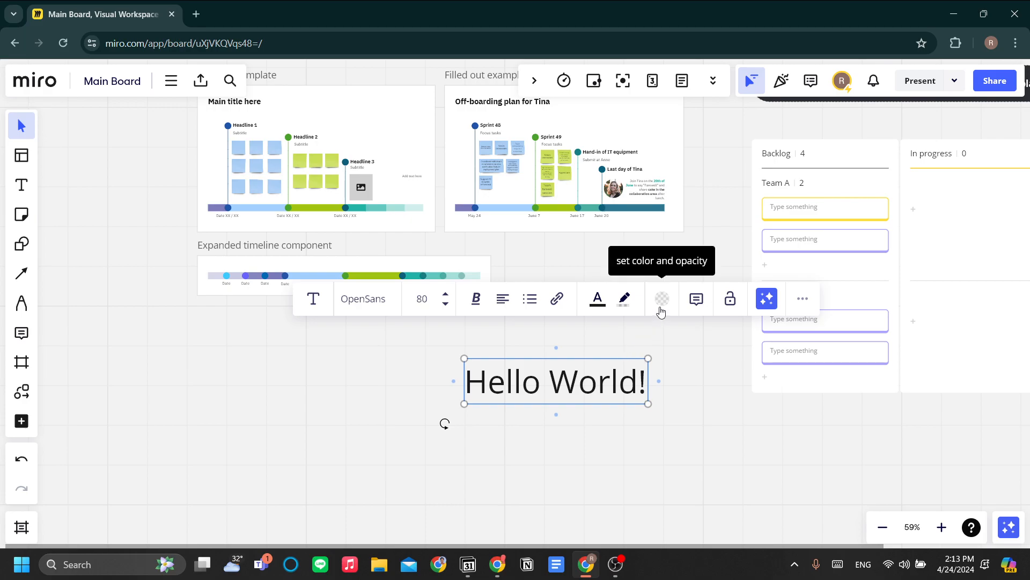
Step: Give the "Hello World!" text a yellow background at 100% opacity and make it bold
click(661, 310)
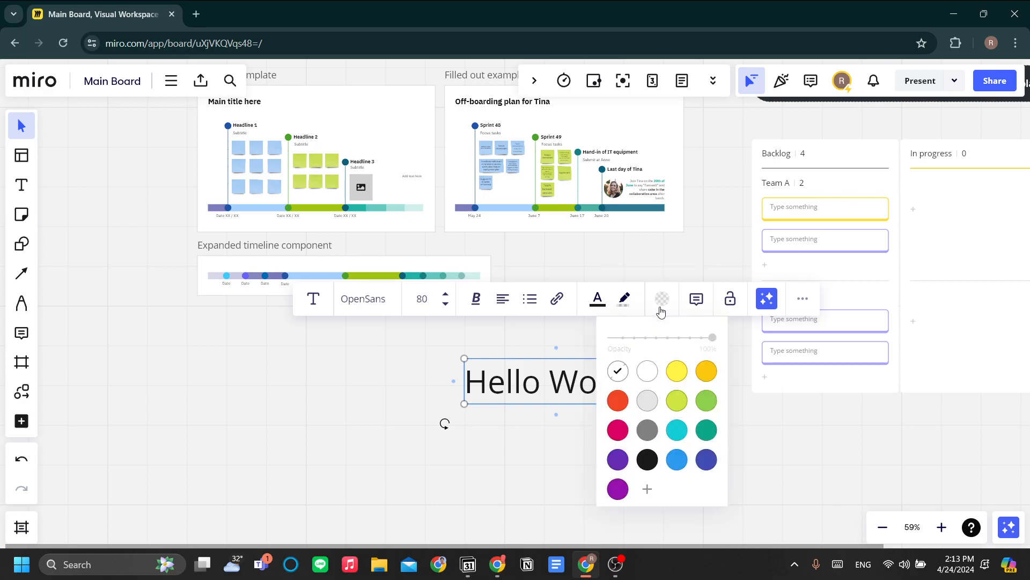
click(676, 374)
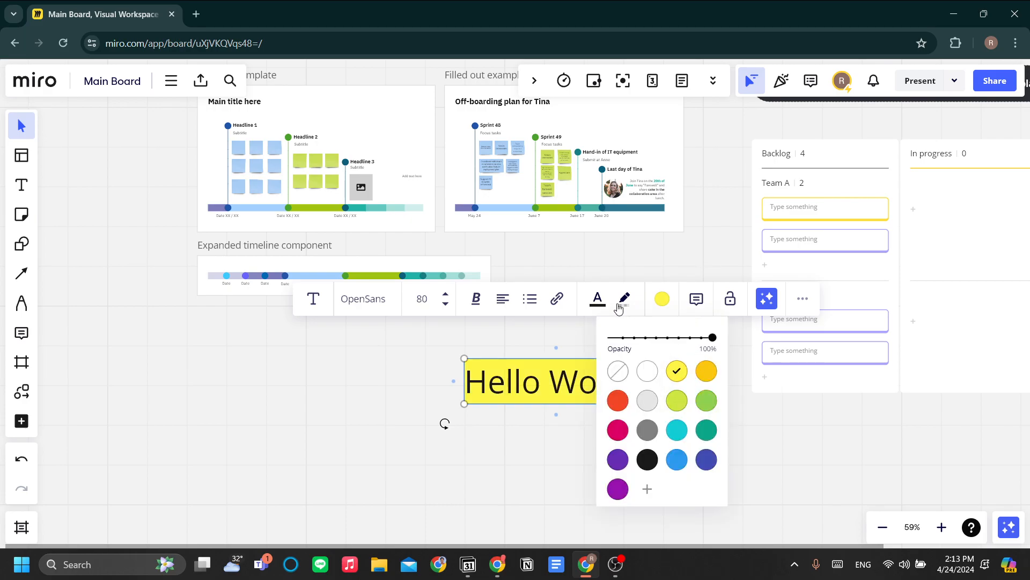
click(476, 298)
click(437, 333)
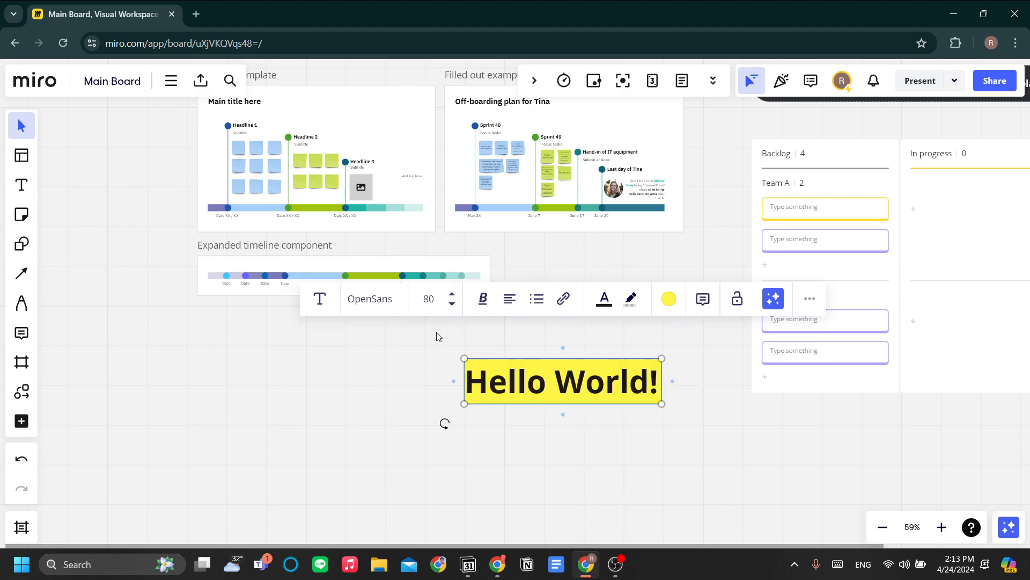
Step: Replace the "Hello World!" wording with "To the task list"
double_click(602, 380)
key(ctrl+a)
text(To the task)
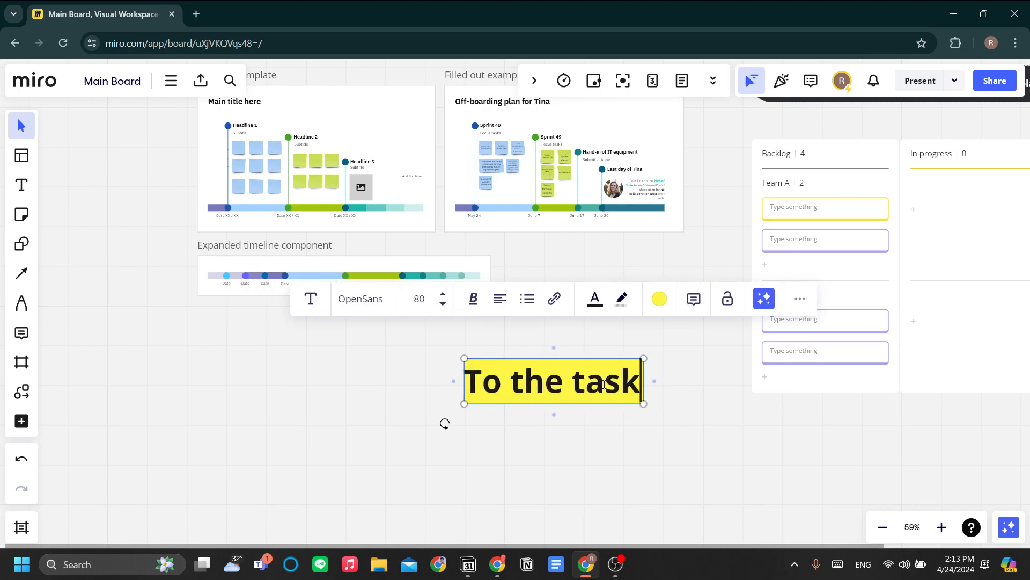
text( list)
key(Escape)
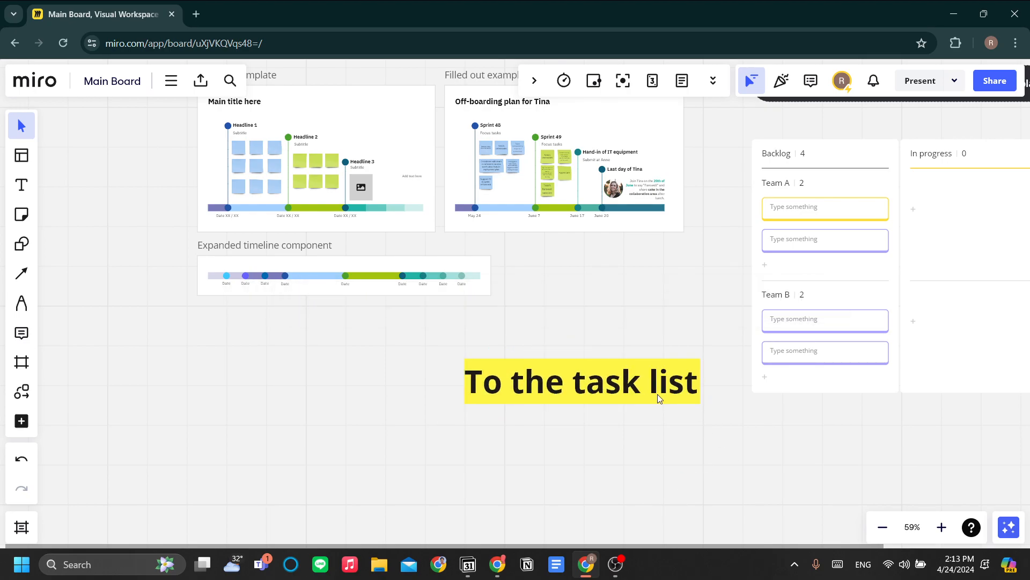
Step: Move the "To the task list" text into the empty area above the Timeline template frame
click(635, 387)
scroll(592, 353, down, 3)
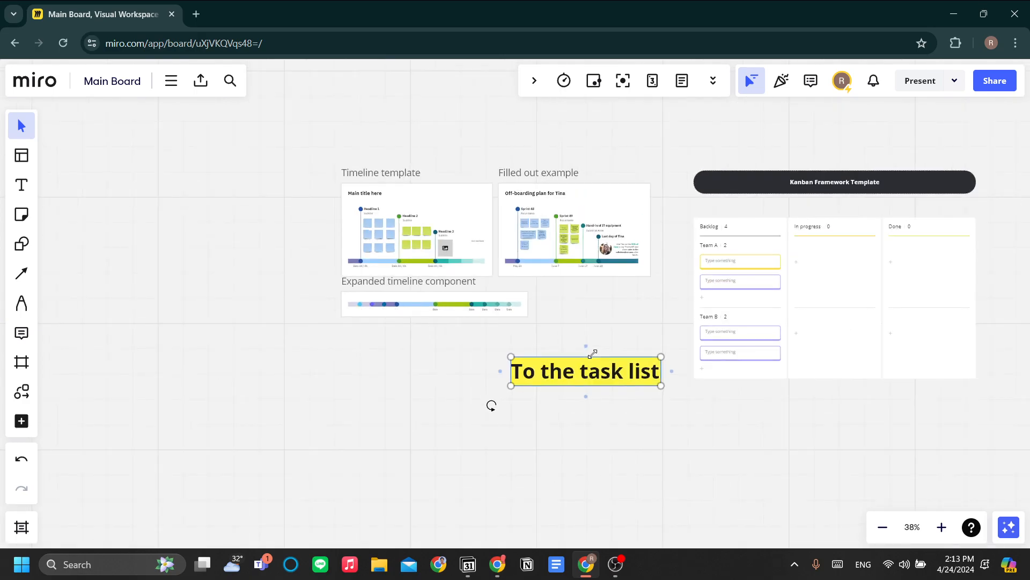
drag(584, 371, 438, 103)
click(577, 152)
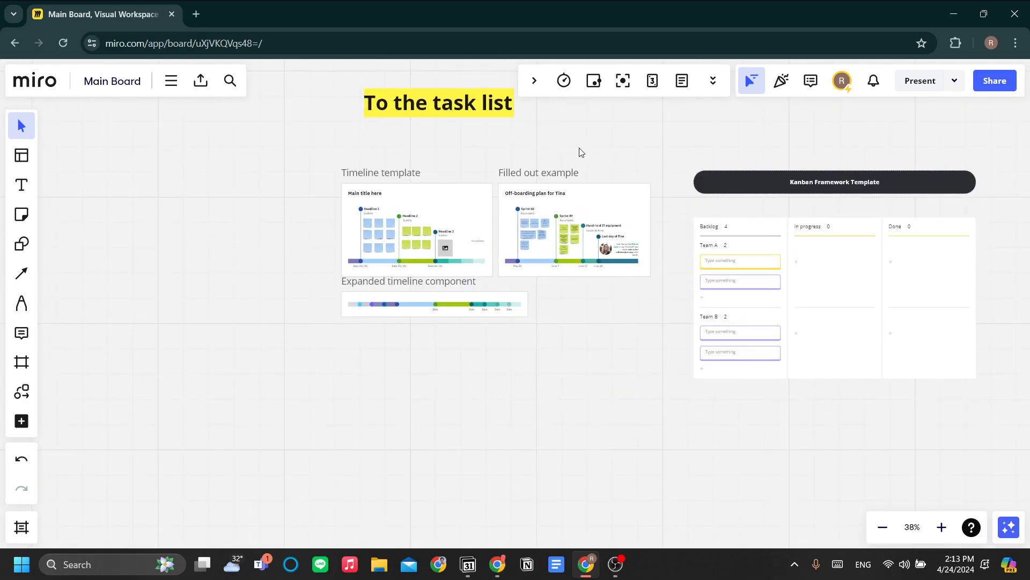
drag(578, 152, 668, 276)
scroll(667, 277, up, 3)
Step: Add an empty card to Team A's In progress column on the Kanban board and copy the card's link
click(520, 207)
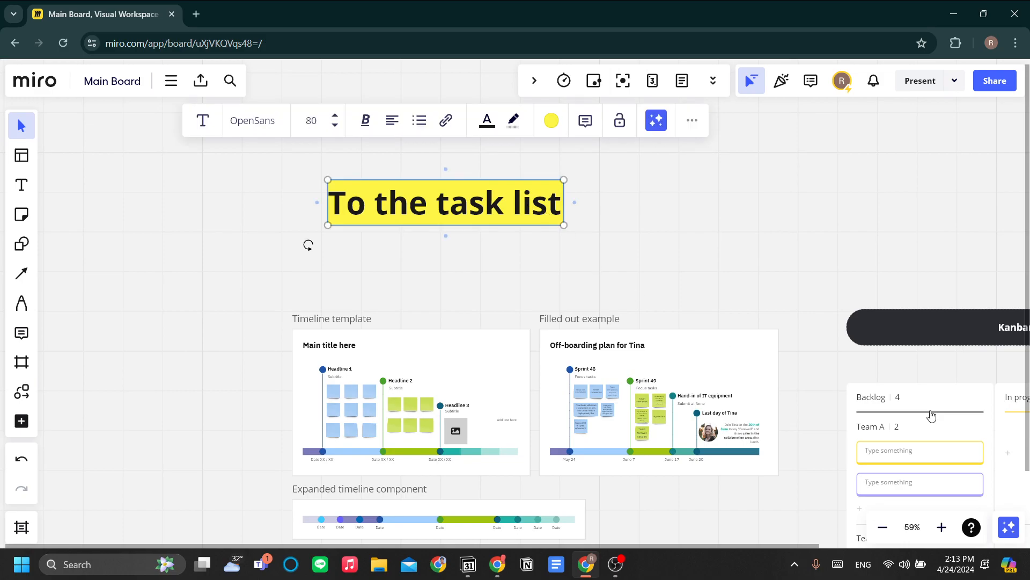
click(939, 369)
click(928, 402)
scroll(839, 241, down, 1)
drag(838, 242, 320, 99)
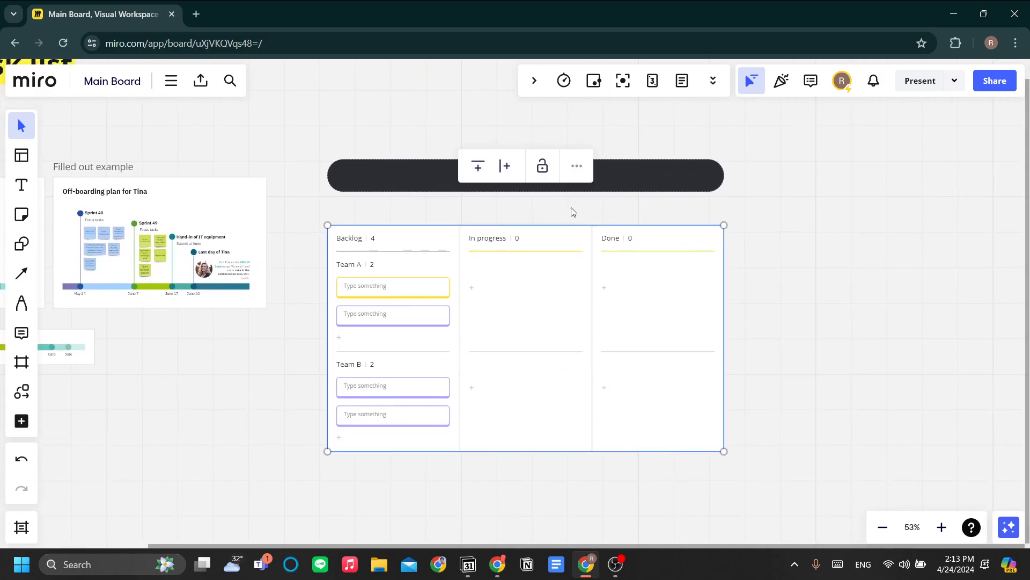
click(372, 166)
click(505, 290)
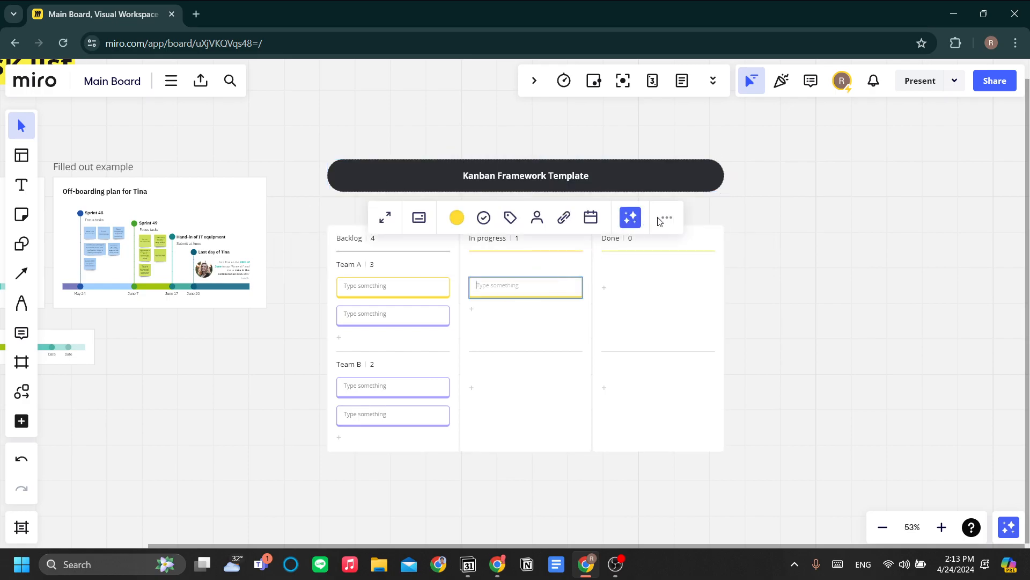
click(665, 221)
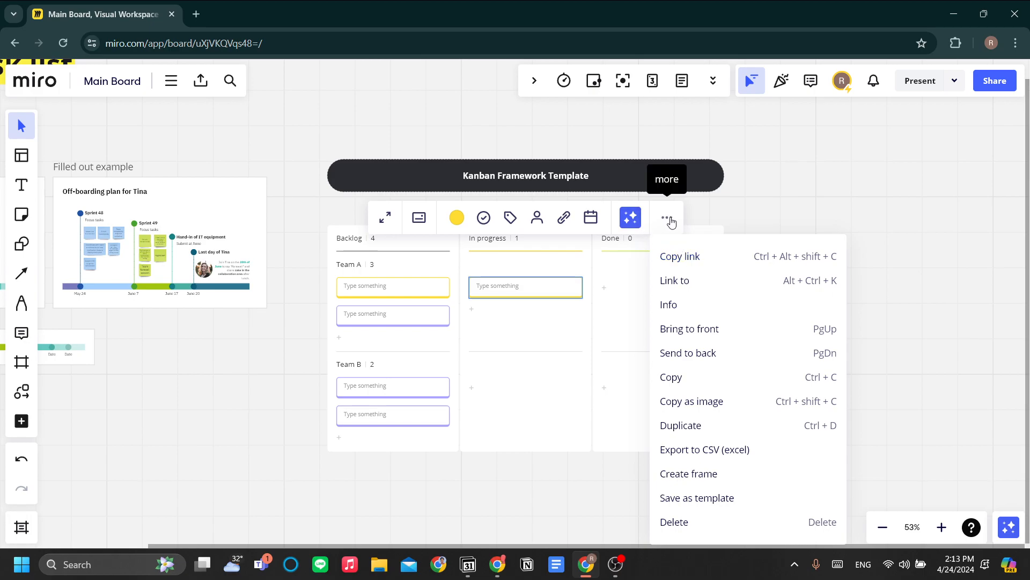
click(721, 261)
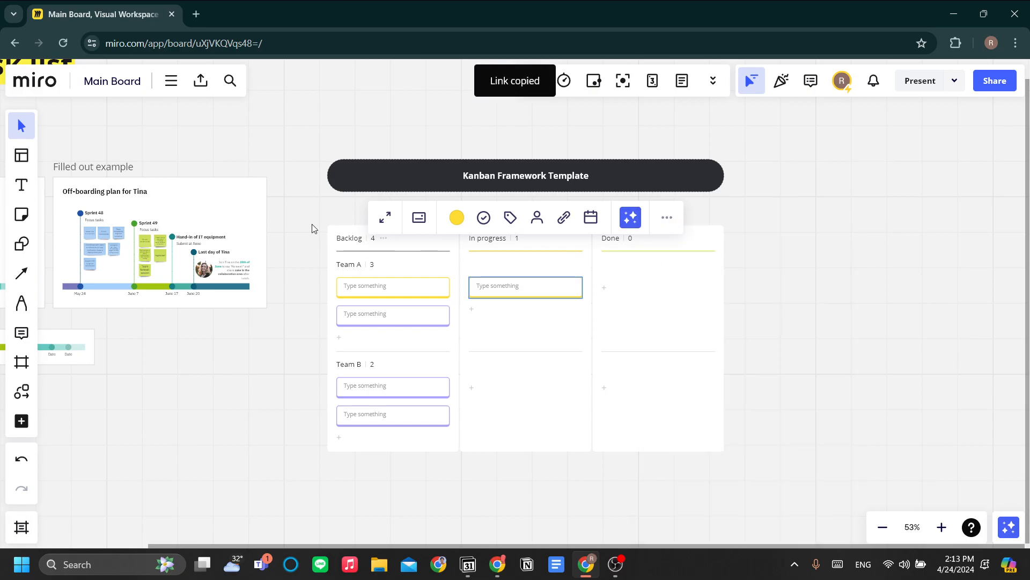
Step: Link the "To the task list" text to the Kanban card using the copied link
click(653, 369)
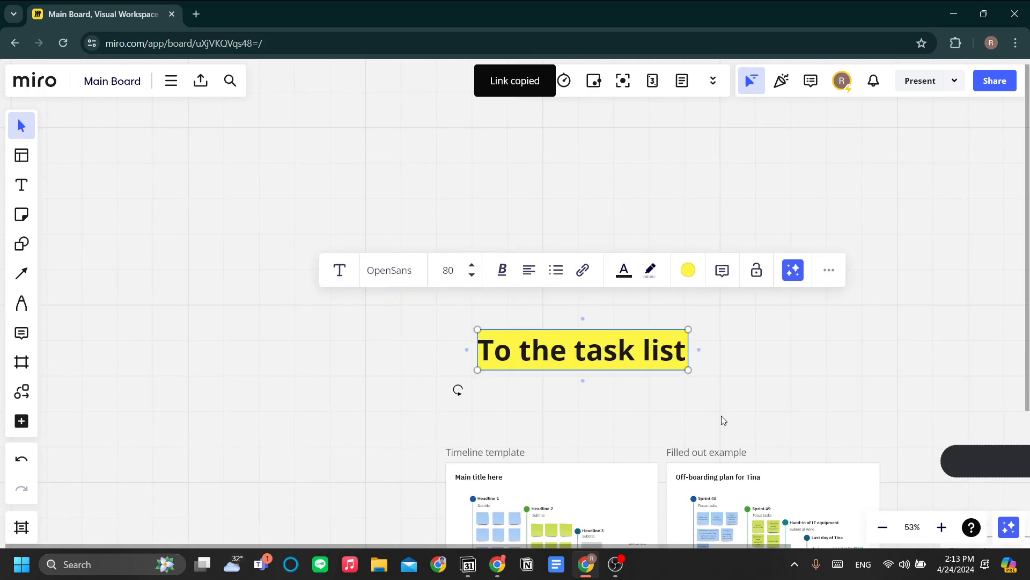
scroll(652, 413, up, 3)
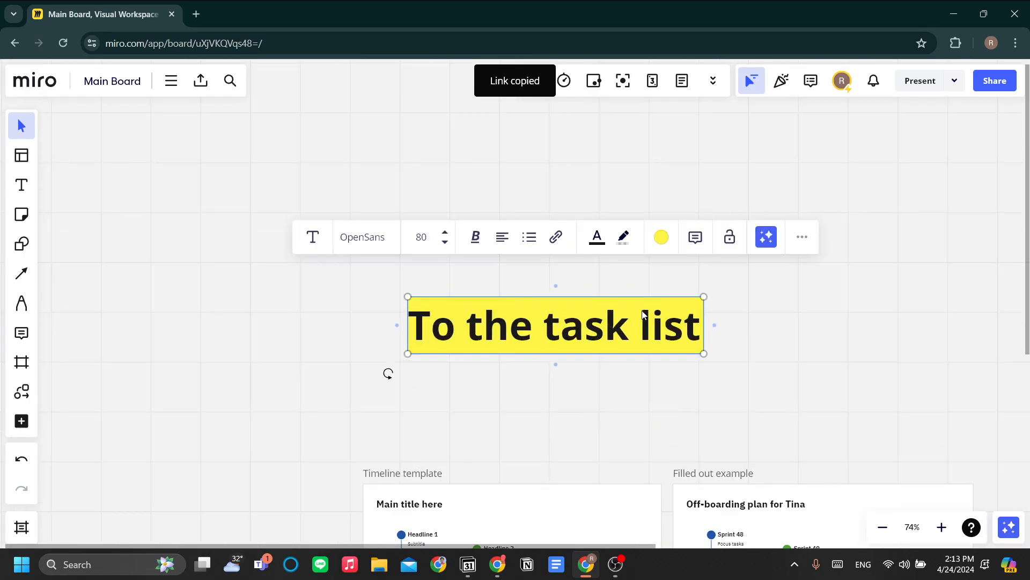
click(804, 238)
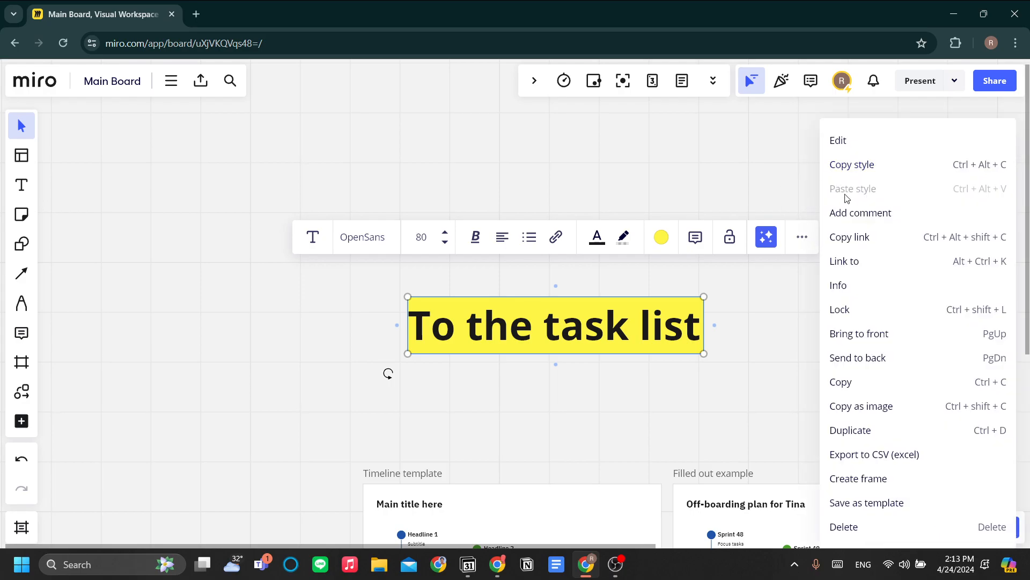
click(850, 266)
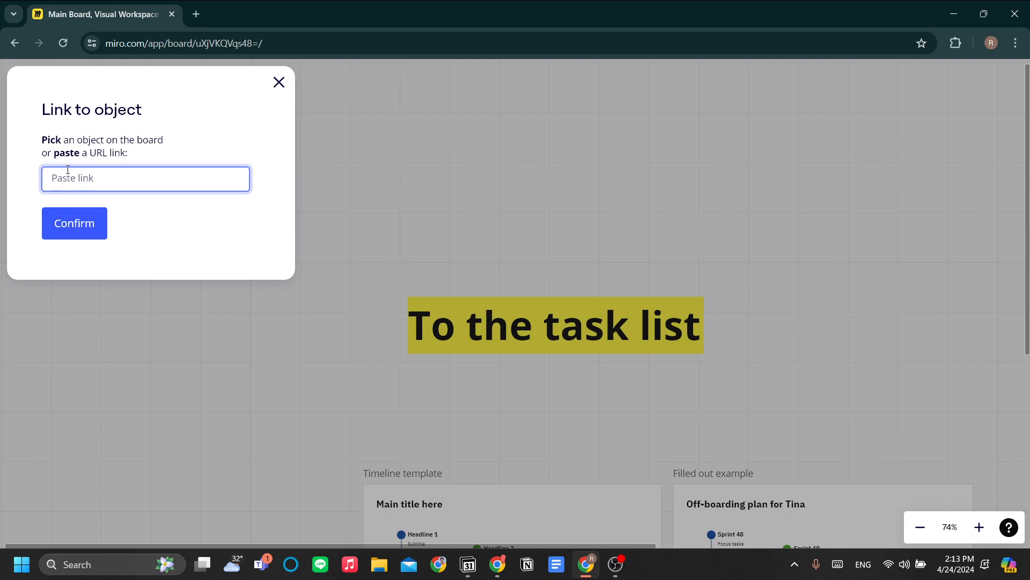
key(ctrl+v)
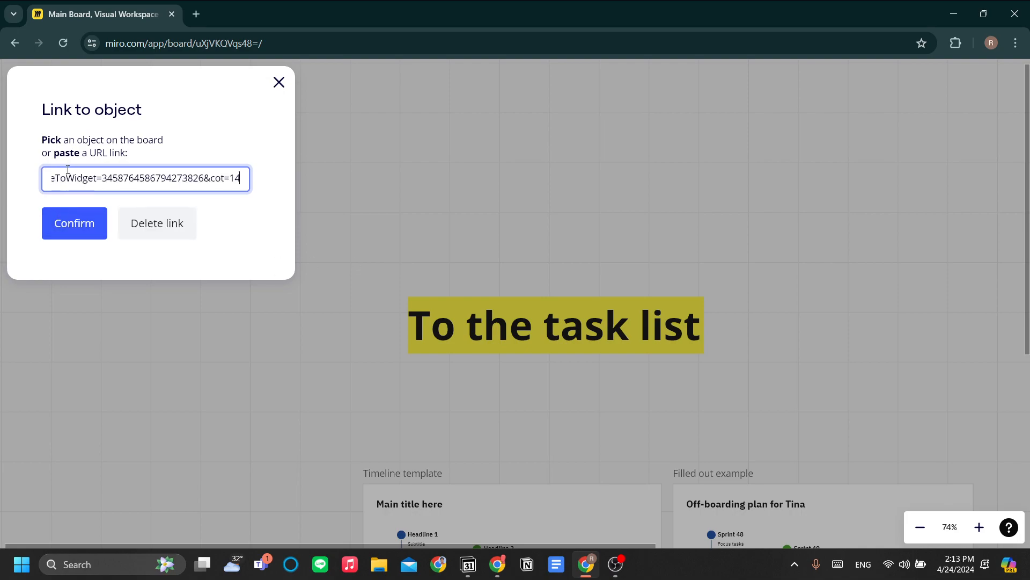
click(92, 236)
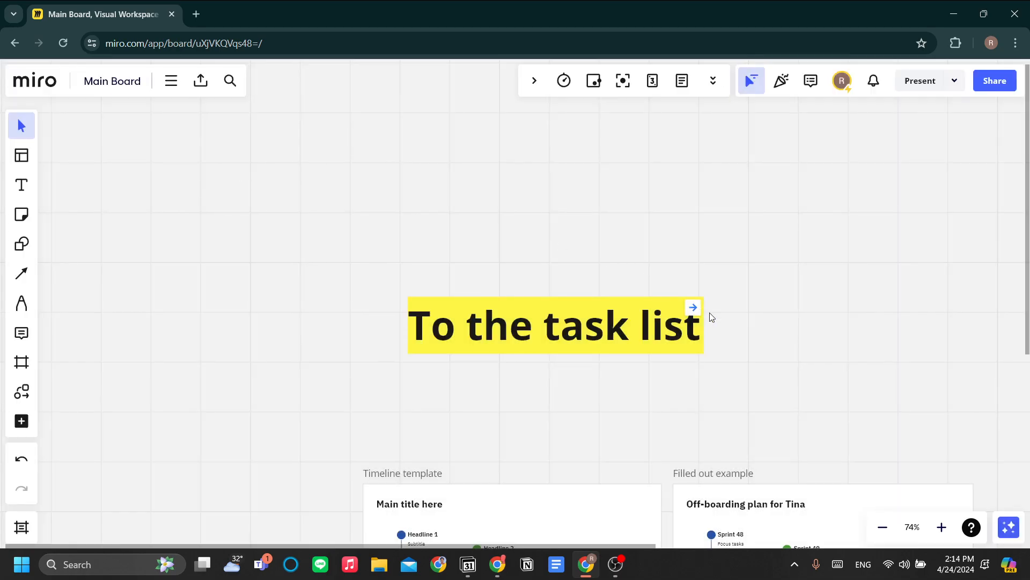
Step: Follow the link on the "To the task list" text to check where it leads on the board
click(593, 315)
click(582, 282)
click(693, 310)
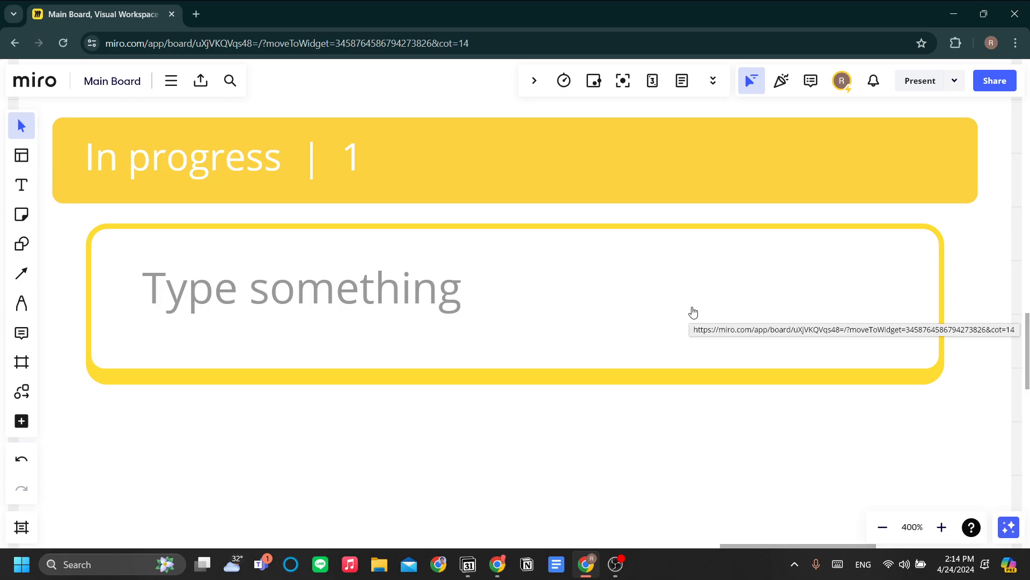
scroll(693, 311, down, 5)
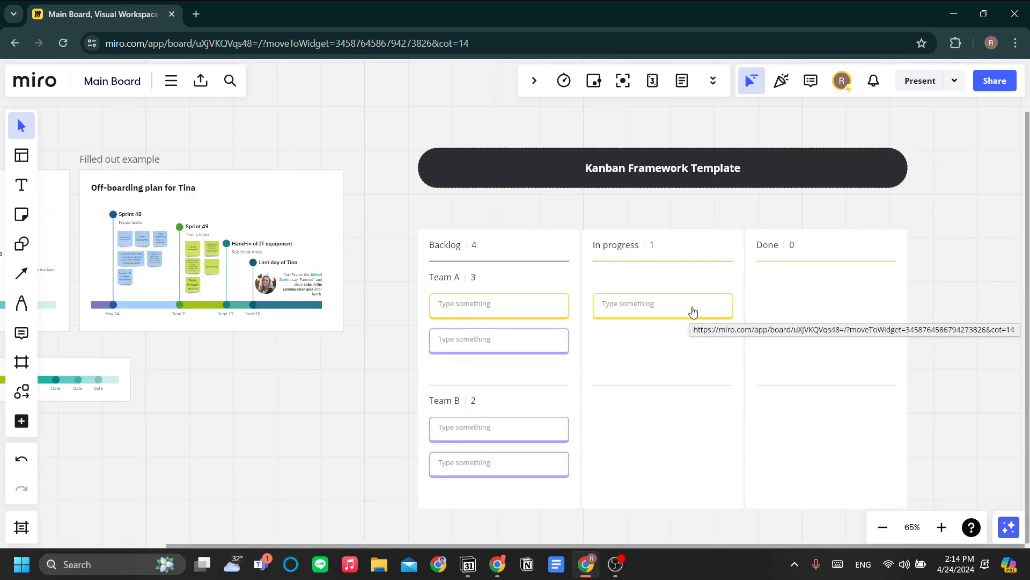
scroll(575, 265, down, 5)
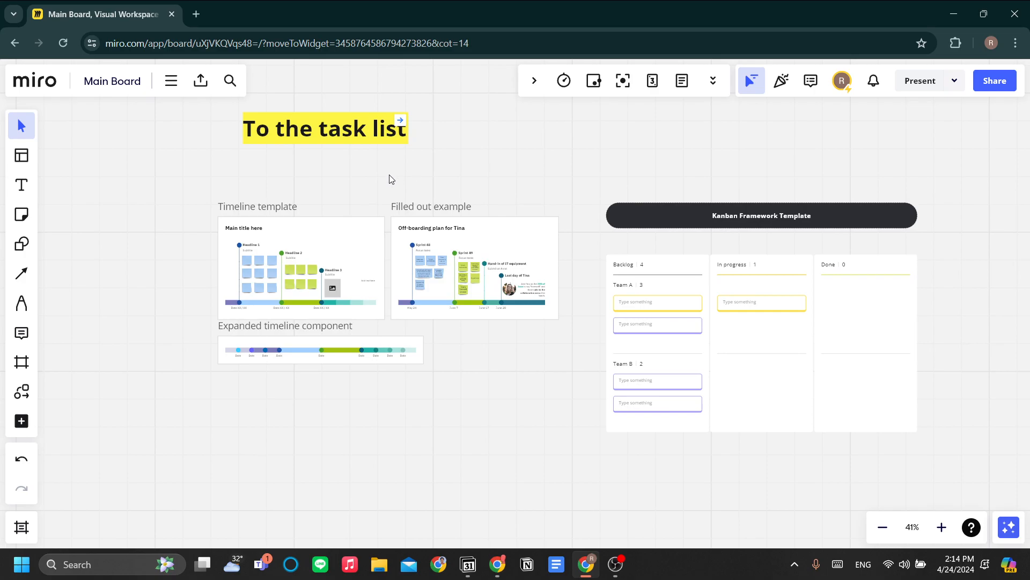
scroll(356, 171, up, 1)
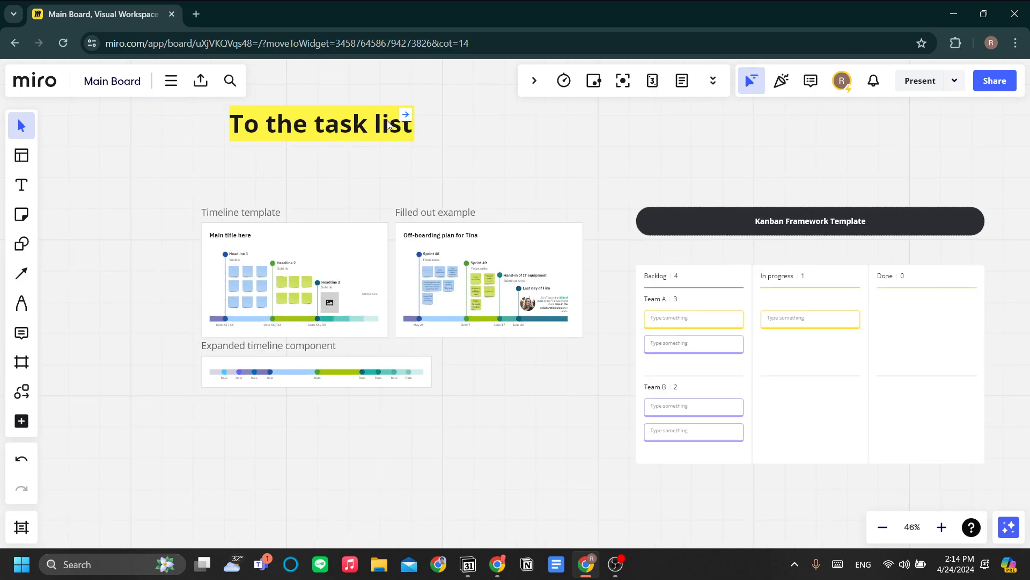
click(396, 132)
click(468, 141)
drag(454, 181, 459, 214)
scroll(469, 216, up, 1)
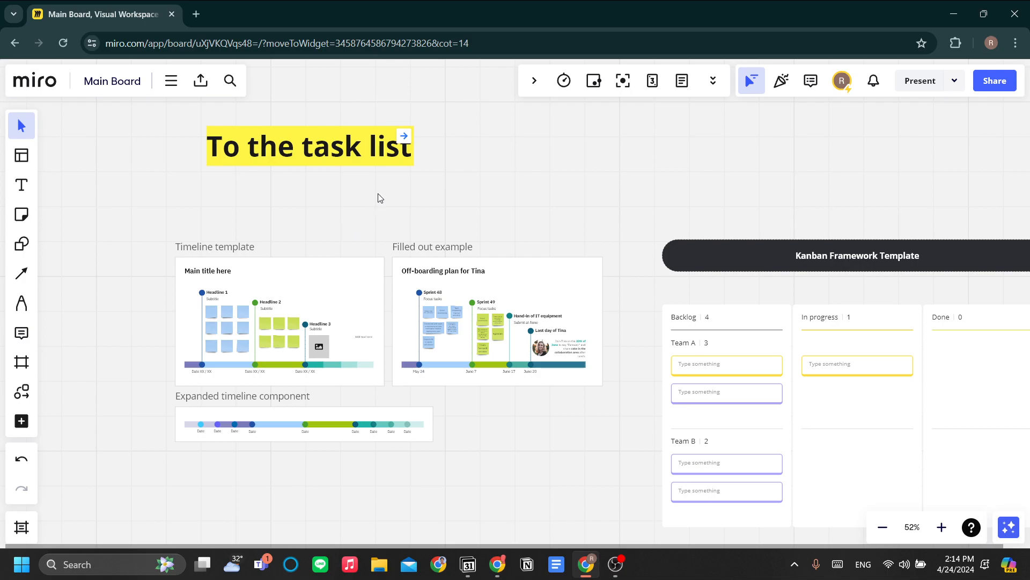
scroll(389, 185, down, 1)
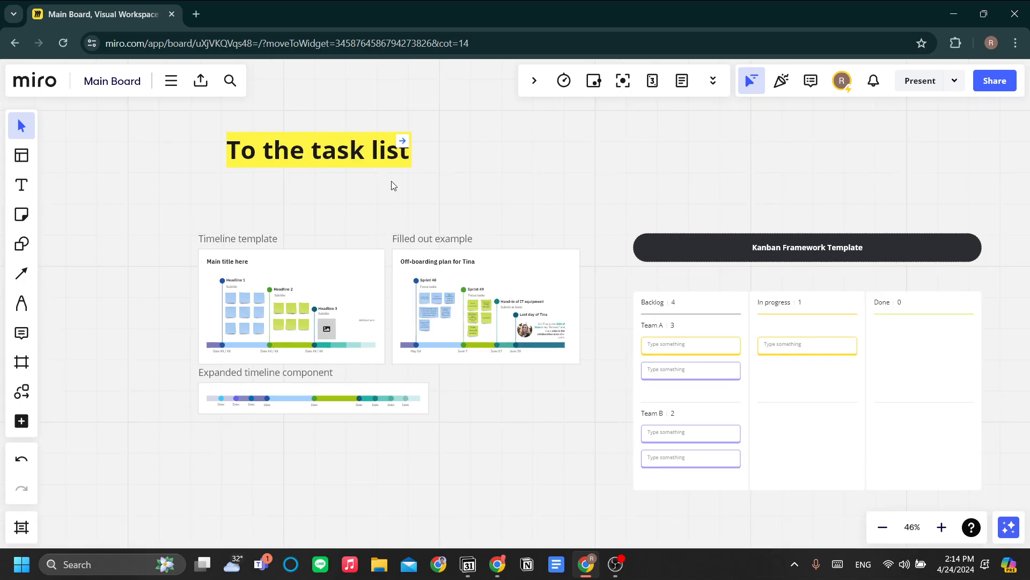
Step: Add a light yellow sticky note reading "first note" in the empty area below the Filled out example frame
click(21, 224)
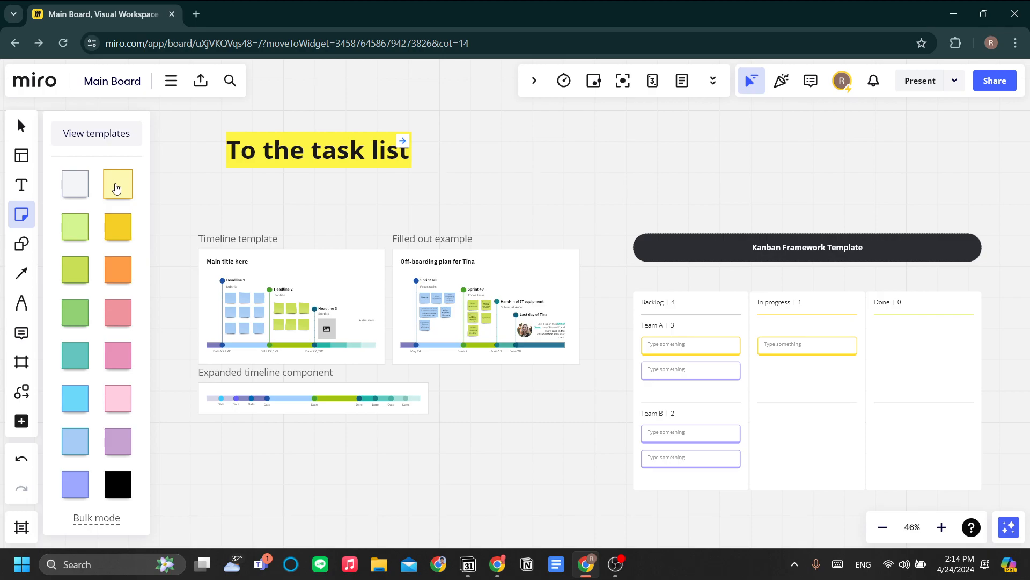
click(116, 184)
click(22, 215)
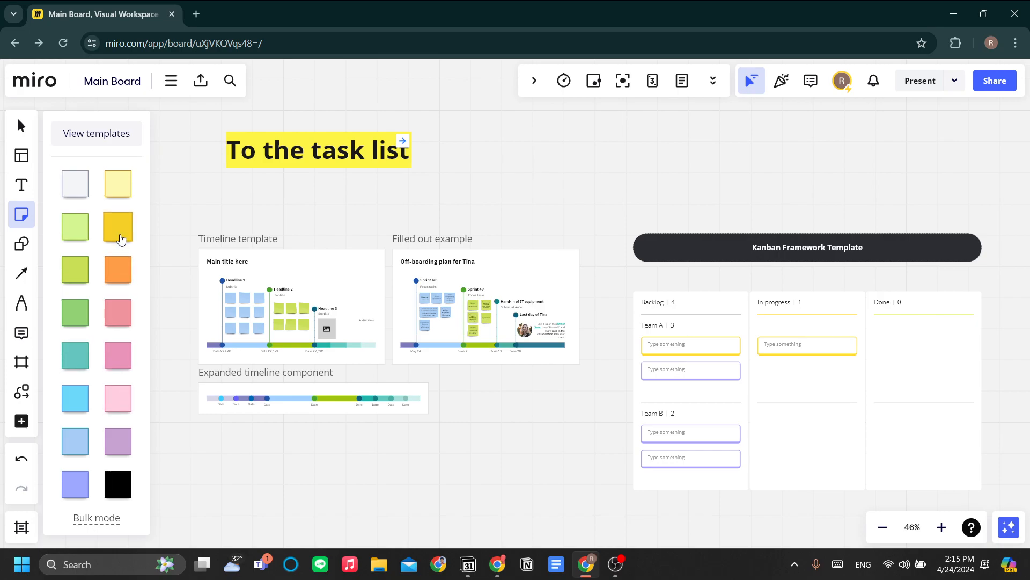
click(119, 185)
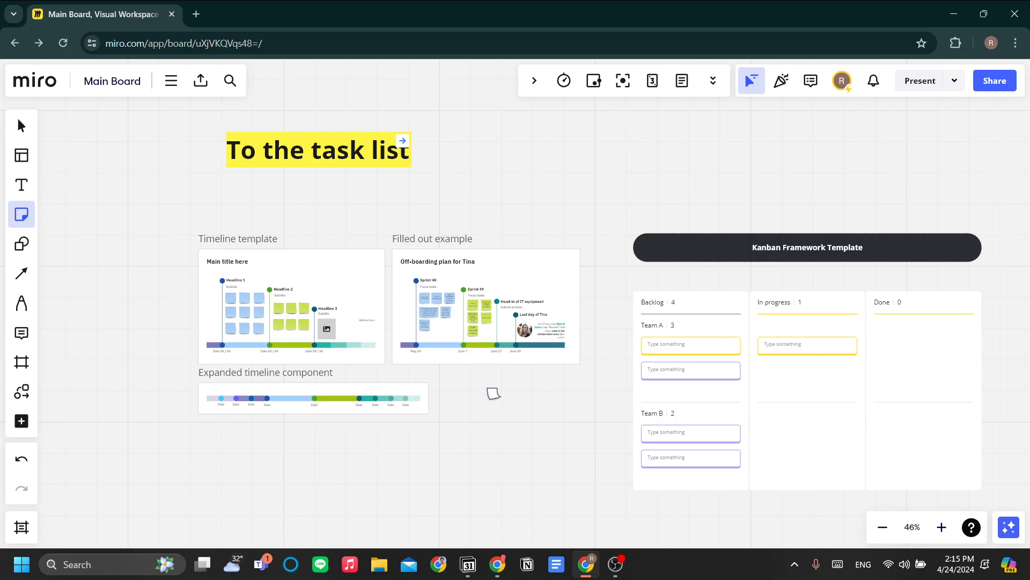
click(492, 393)
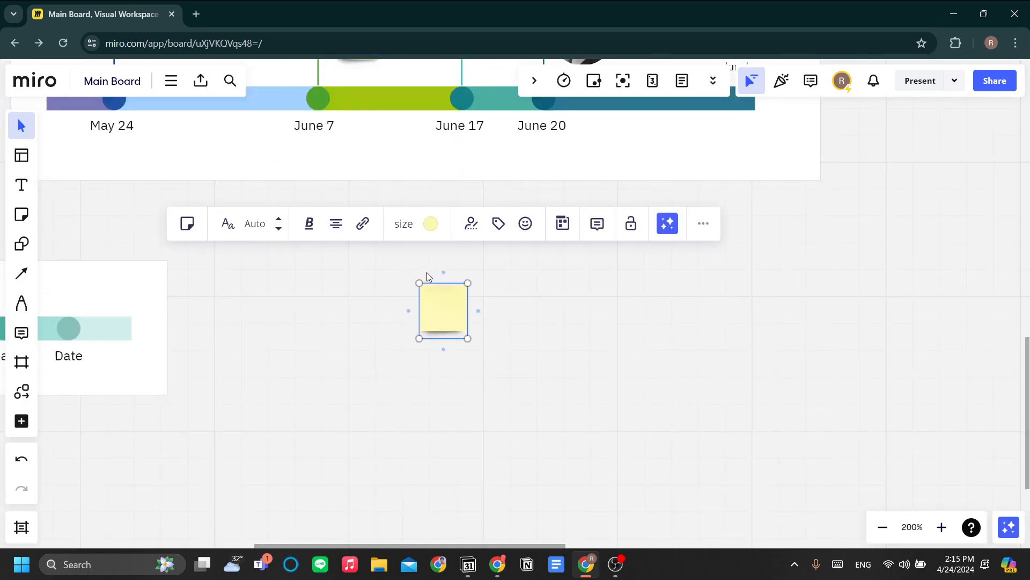
text(first note)
click(554, 333)
Step: Enlarge the "first note" sticky note and place it on the upper right corner of the Timeline template frame
click(446, 329)
drag(467, 339, 363, 154)
scroll(594, 333, down, 6)
click(569, 343)
click(589, 384)
scroll(408, 143, up, 3)
scroll(408, 143, down, 4)
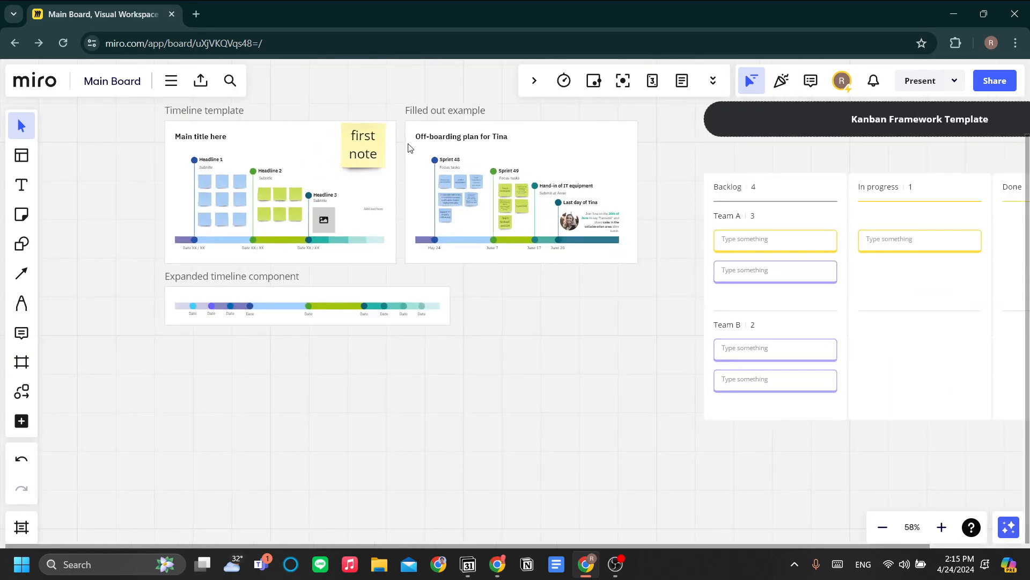
Step: Move the "first note" sticky note from the Timeline template onto the upper right part of the Filled out example frame
drag(669, 173, 641, 233)
click(336, 211)
drag(337, 210, 552, 210)
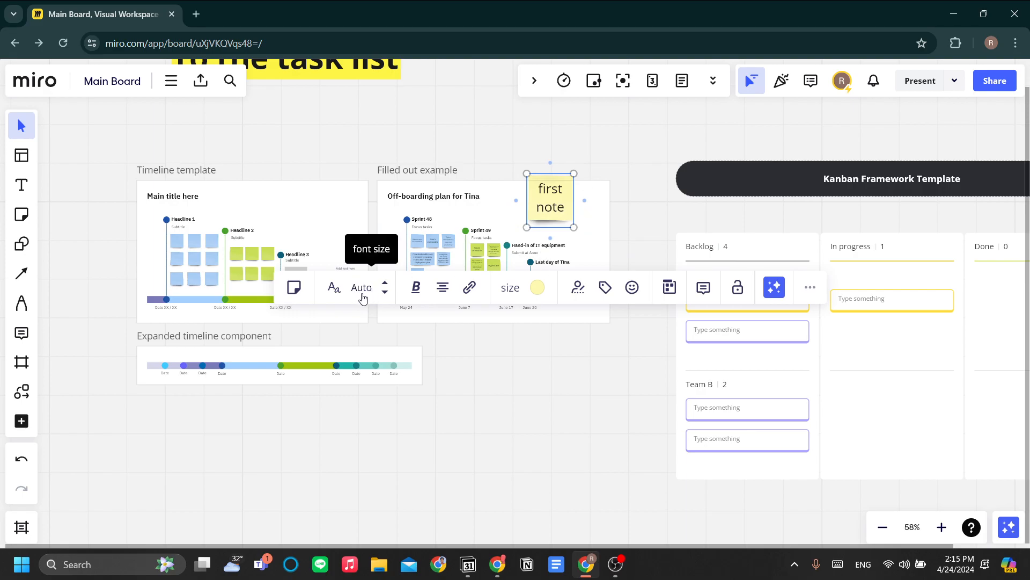
Step: View the object types the "first note" sticky note can be switched to, and move the note above the Filled out example frame
click(294, 298)
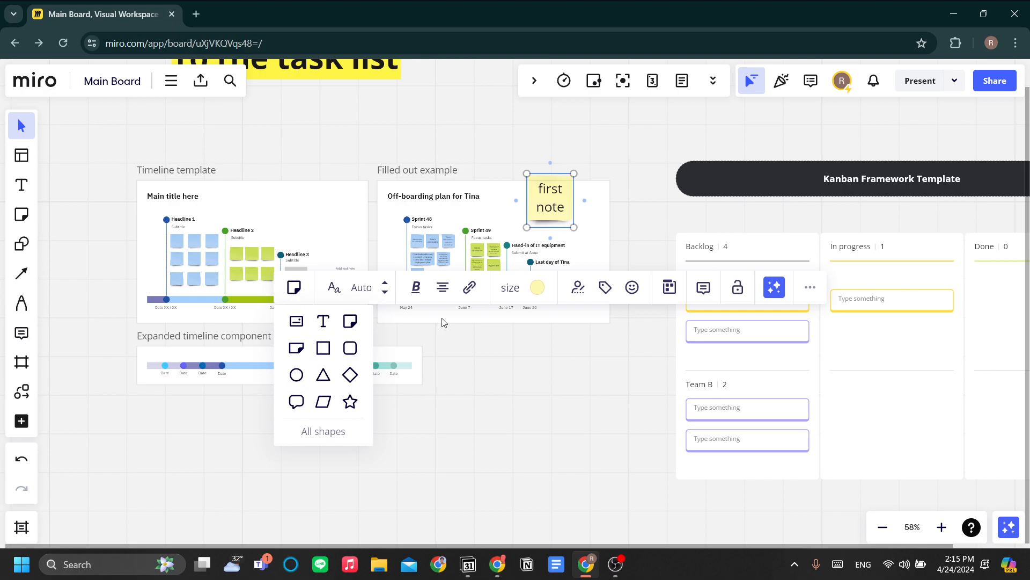
click(577, 294)
drag(562, 206, 507, 137)
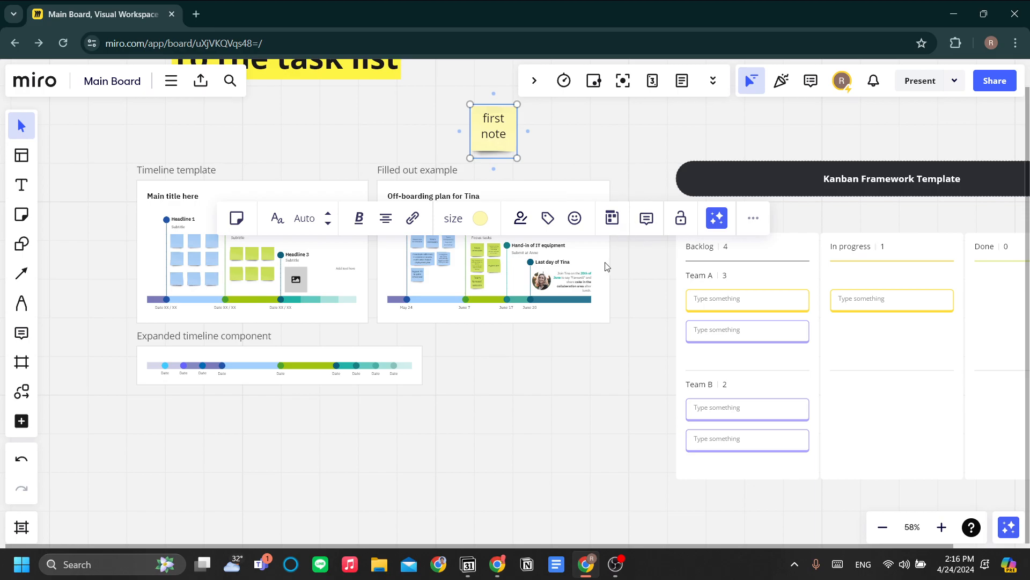
Step: Examine the clustering options for "first note", and select it together with the Hand-in of IT equipment milestone marker
click(614, 227)
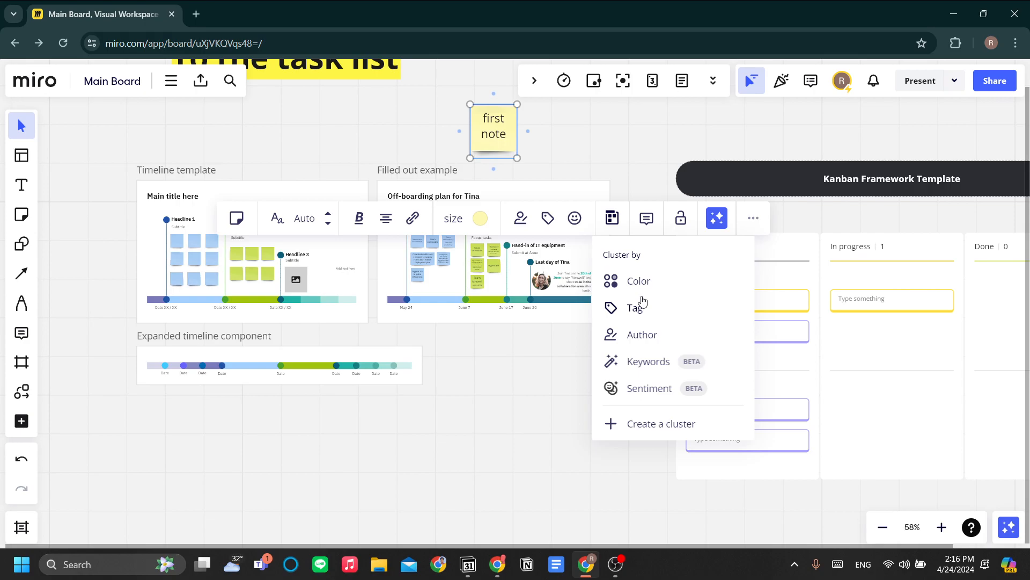
click(617, 156)
click(494, 143)
shift+click(510, 244)
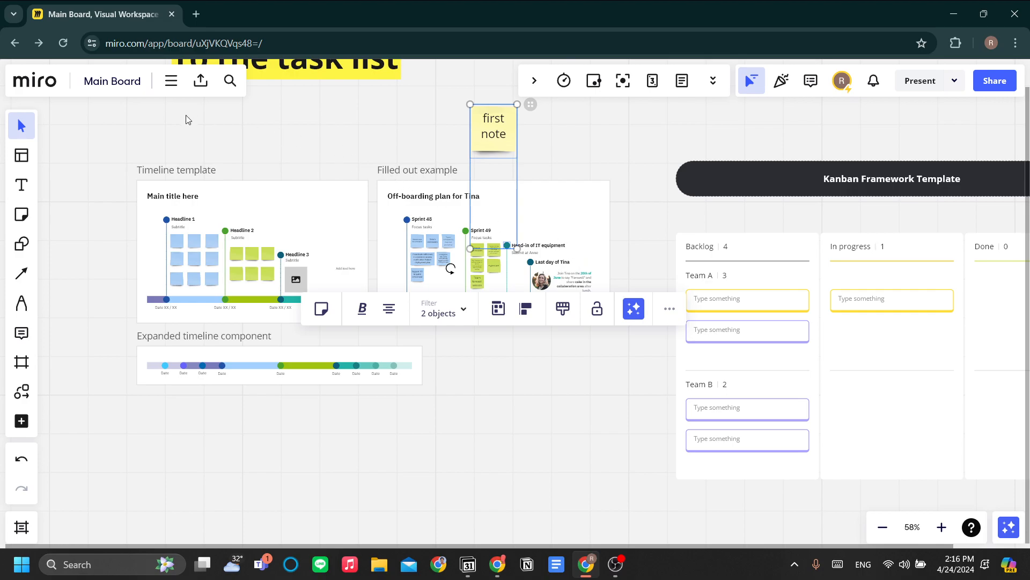
click(118, 100)
Step: Select the sticky note together with all three timeline frames and examine the clustering options for that selection
drag(101, 416, 623, 102)
right_click(493, 154)
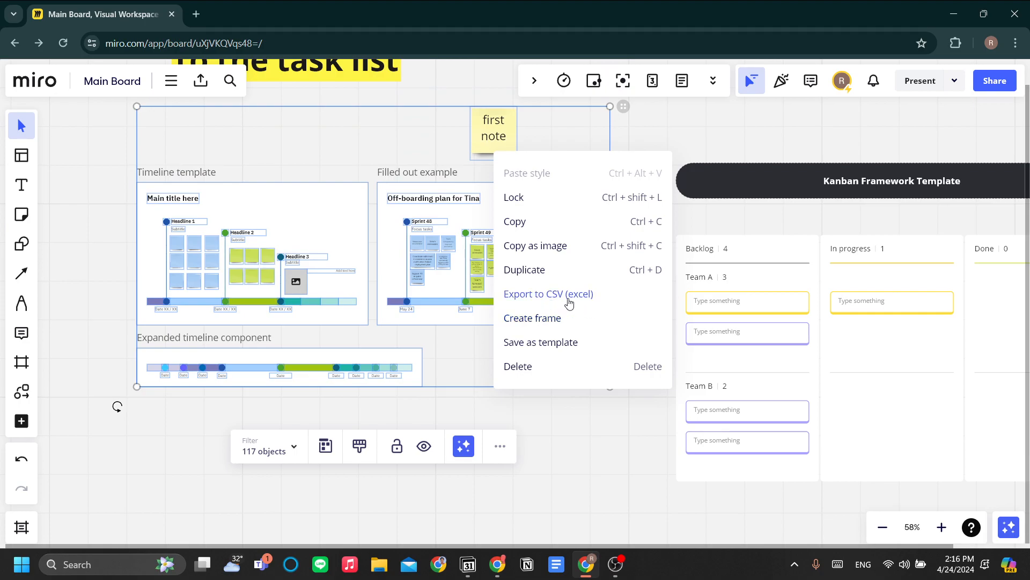
click(326, 446)
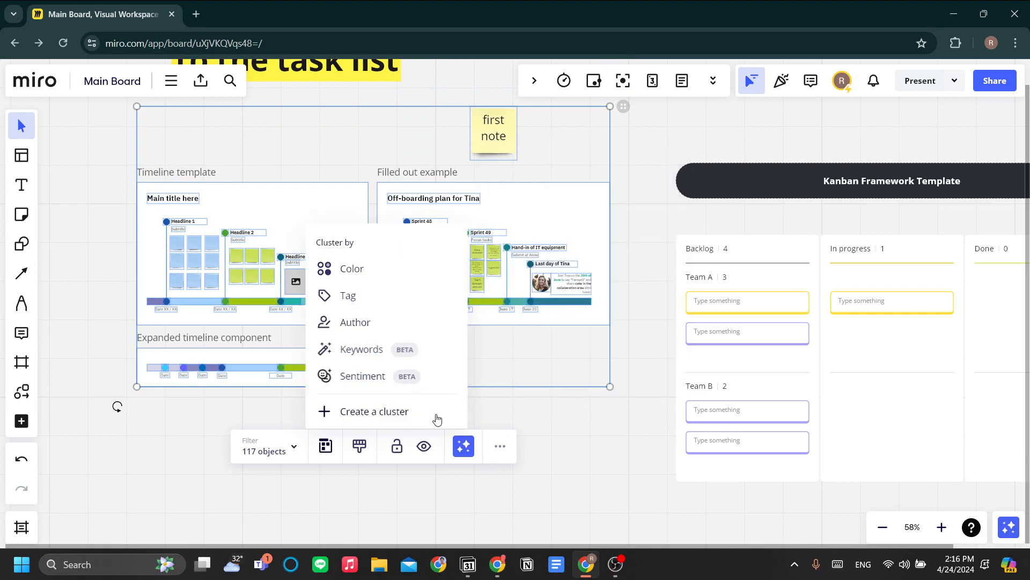
click(588, 424)
click(511, 128)
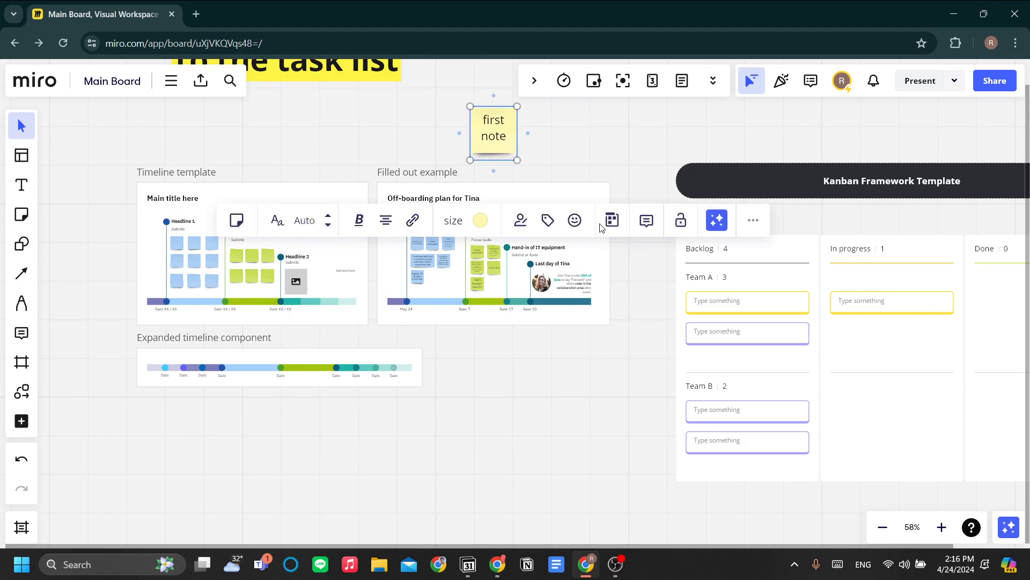
click(629, 357)
Step: Place the "first note" sticky note in the empty area to the right of the "To the task list" text
scroll(612, 322, down, 3)
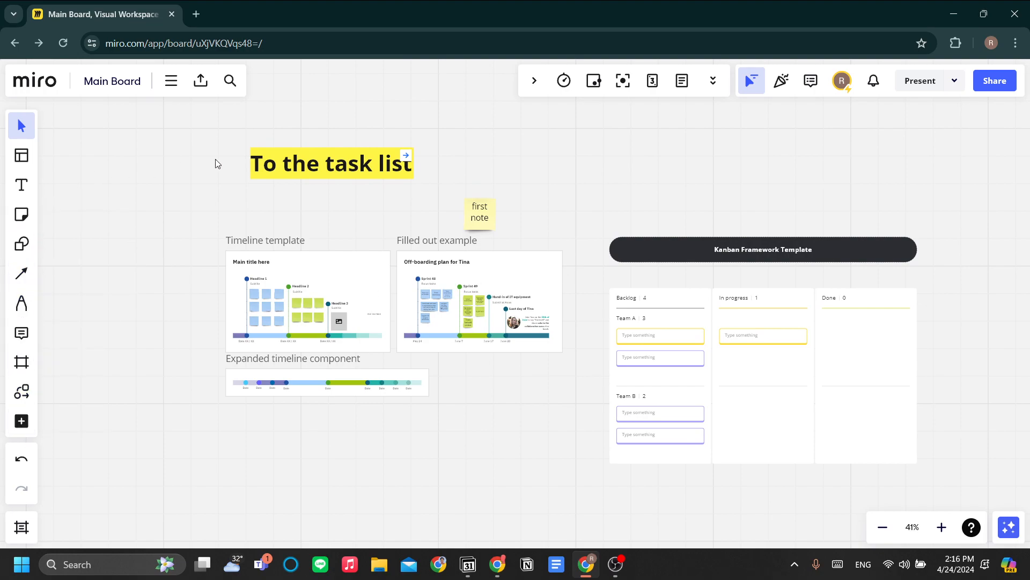
click(480, 216)
drag(481, 216, 503, 182)
click(590, 215)
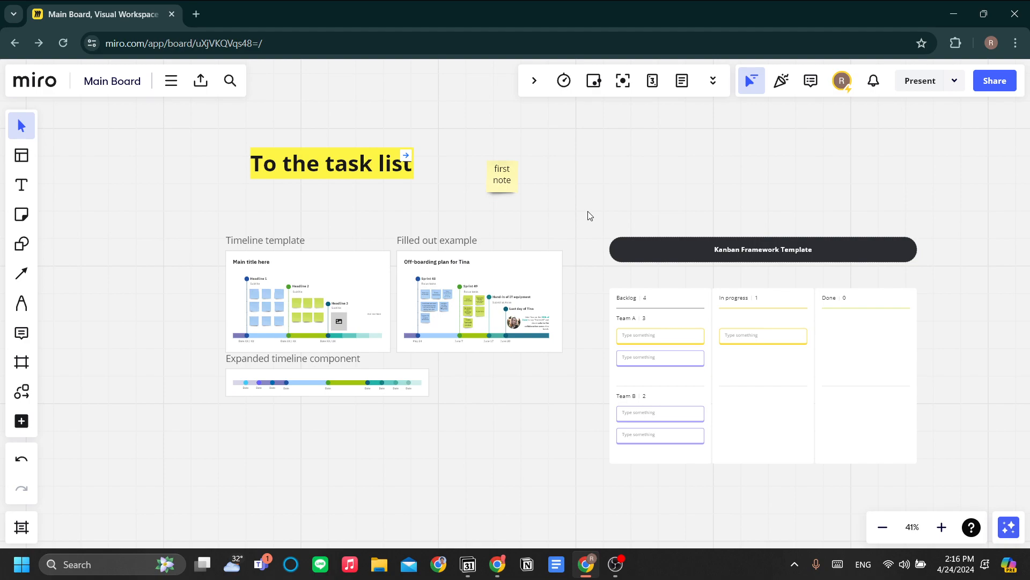